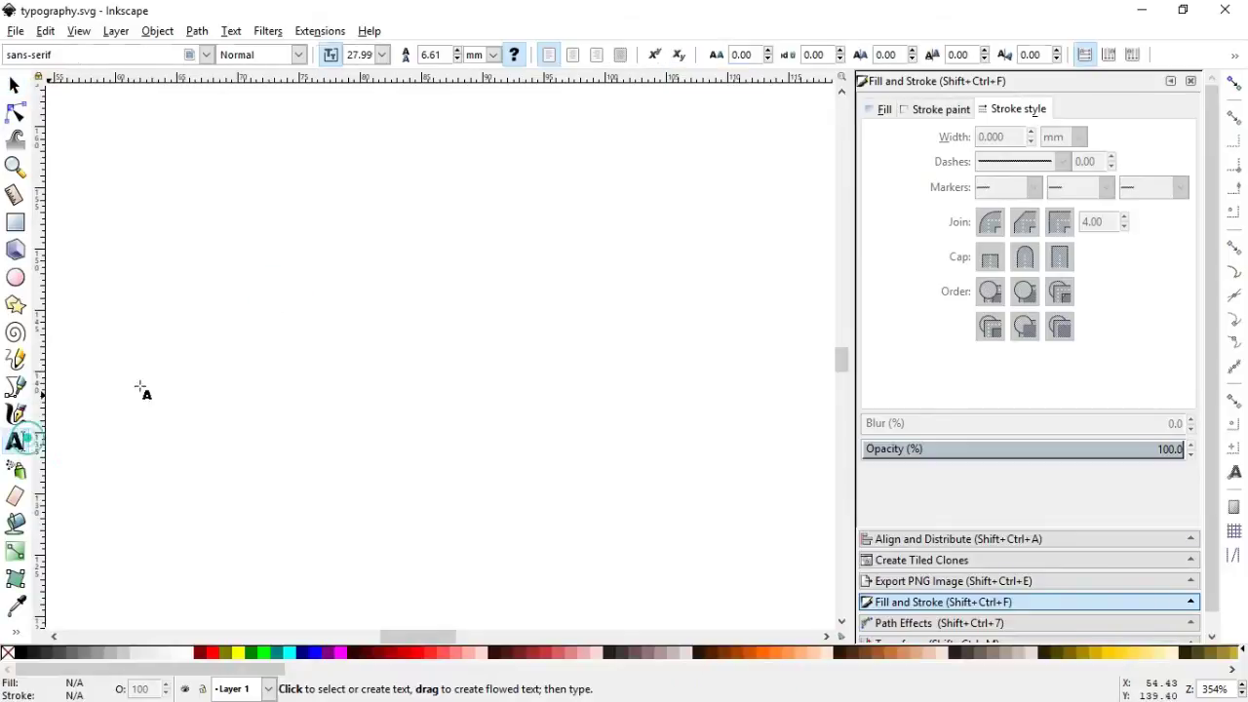
Type the word PAPER on the canvas and set its font to Impact.
{"action": "left_click", "coordinate": [298, 322]}
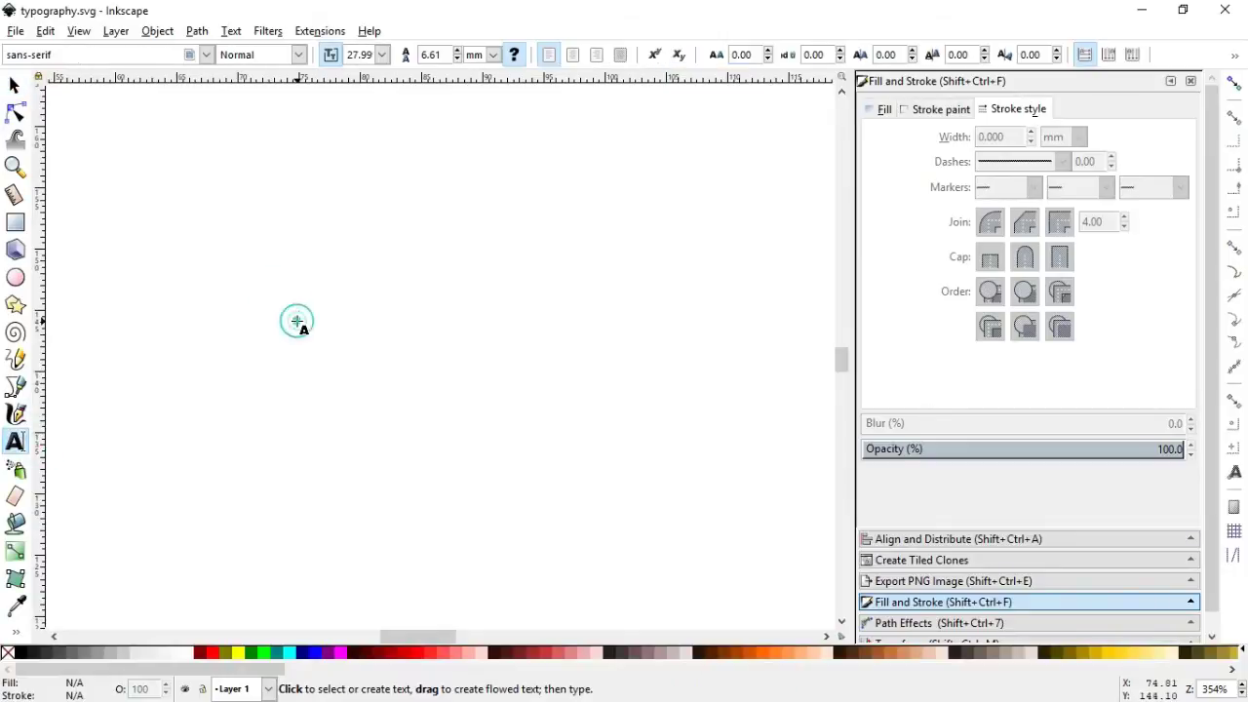
{"action": "type", "text": "PAPE"}
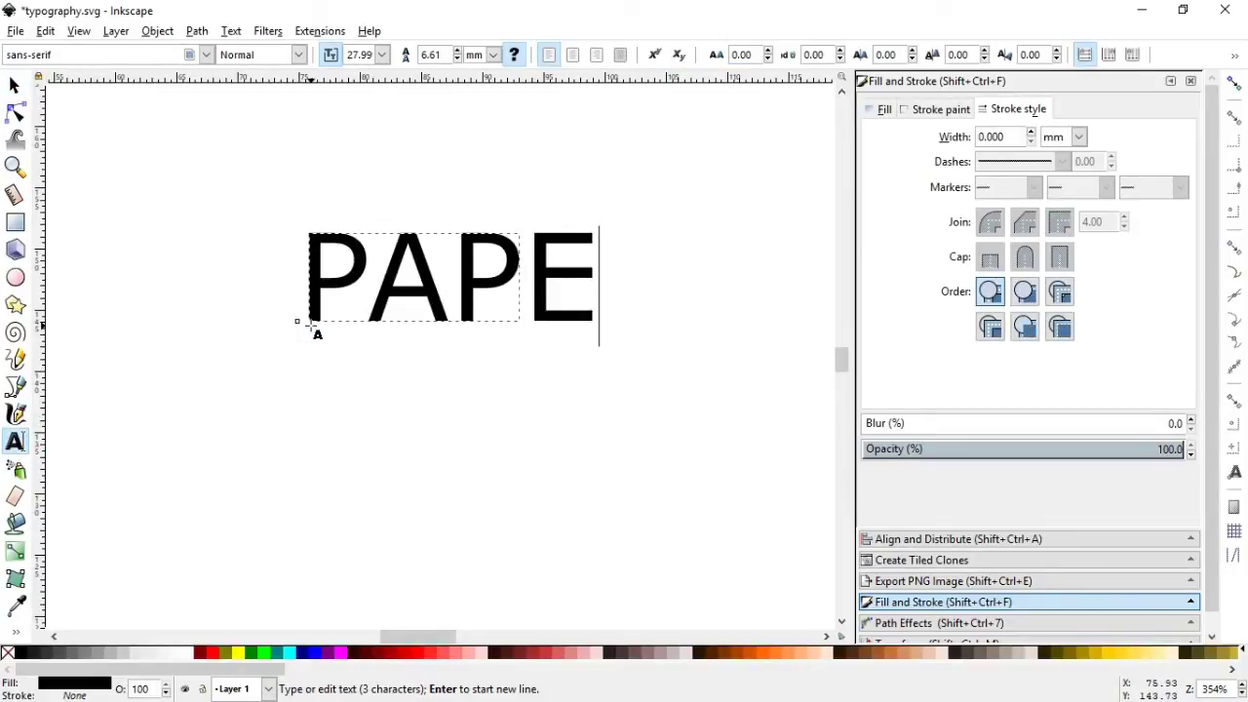
{"action": "type", "text": "R"}
{"action": "key", "text": "ctrl+a"}
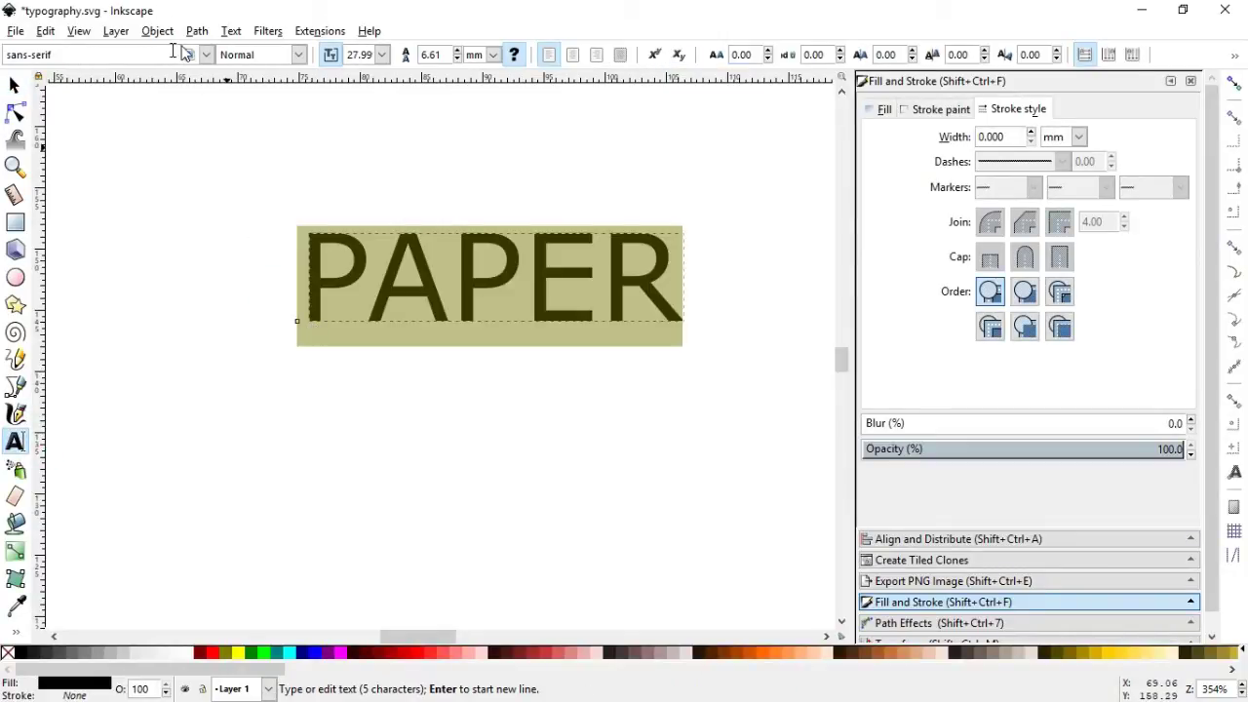
{"action": "left_click_drag", "start_coordinate": [117, 55], "coordinate": [6, 49]}
{"action": "type", "text": "imp"}
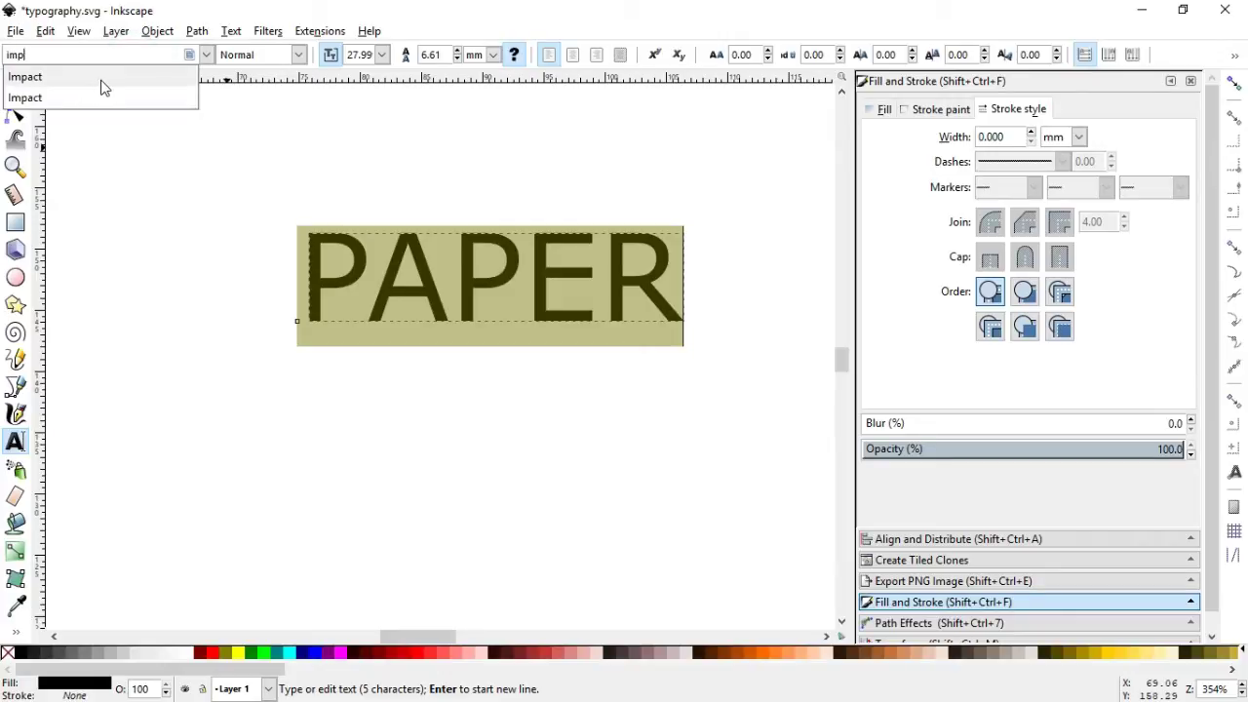
{"action": "left_click", "coordinate": [100, 77]}
Move PAPER down-left, enlarge it, and fill it yellow.
{"action": "left_click", "coordinate": [21, 84]}
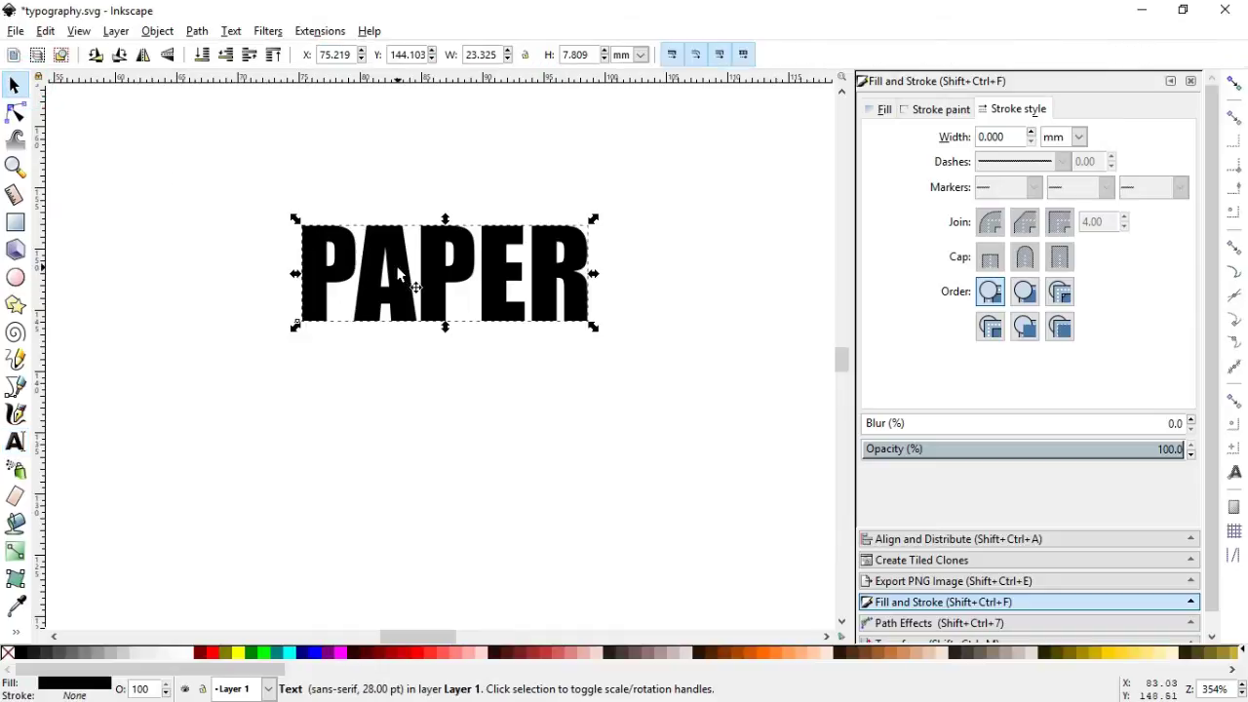
{"action": "left_click_drag", "start_coordinate": [406, 286], "coordinate": [363, 367]}
{"action": "left_click_drag", "start_coordinate": [551, 410], "coordinate": [600, 444]}
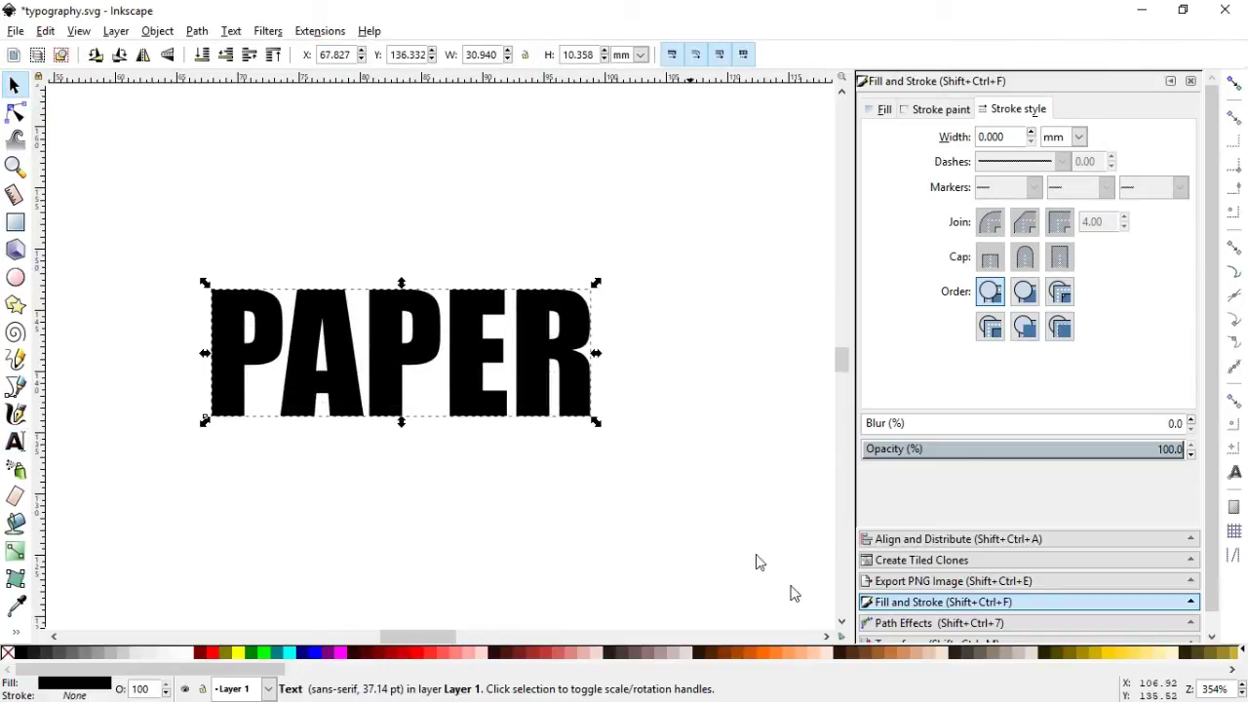
{"action": "left_click", "coordinate": [1109, 657]}
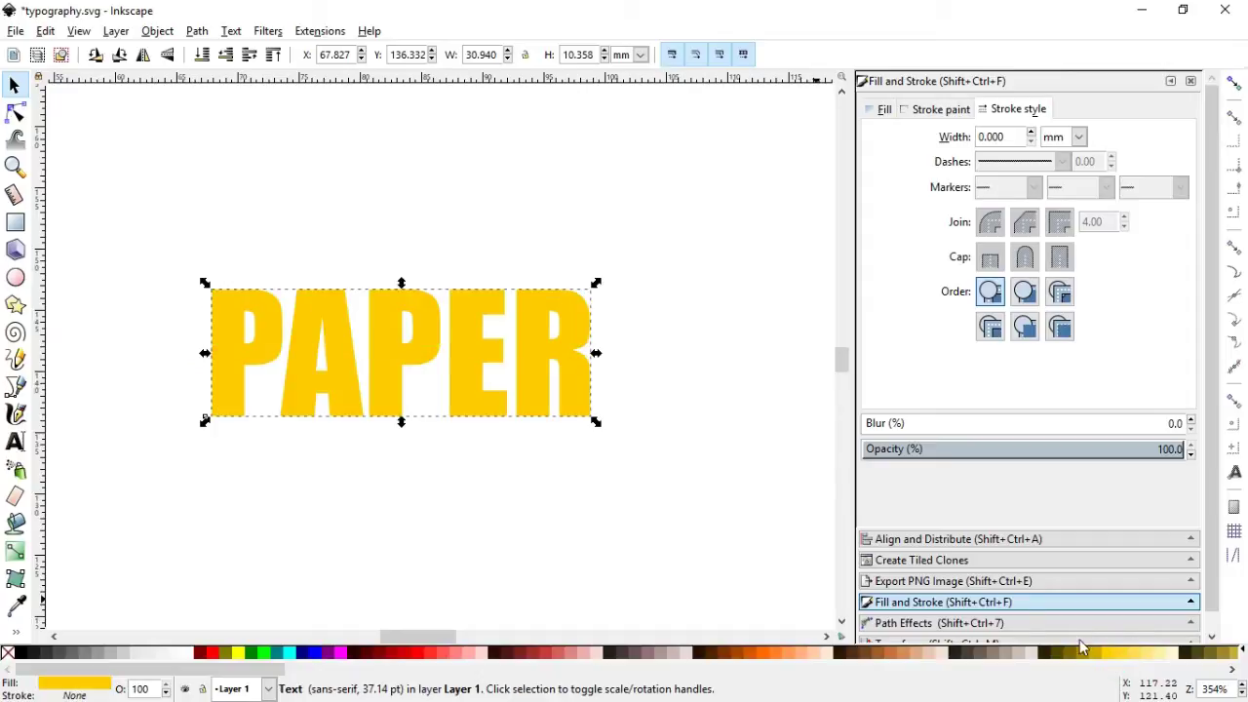
Duplicate PAPER, fill the copy dark red #AA0000, and shift it up and right.
{"action": "left_click", "coordinate": [51, 37]}
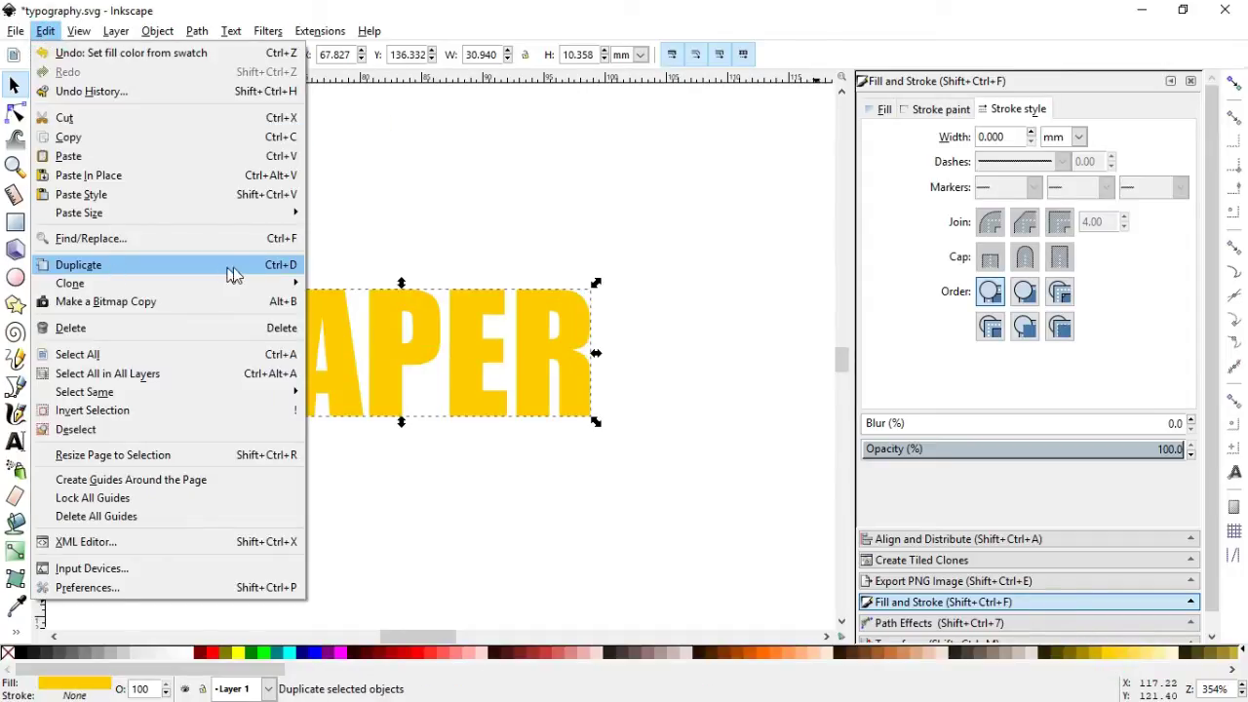
{"action": "left_click", "coordinate": [250, 267]}
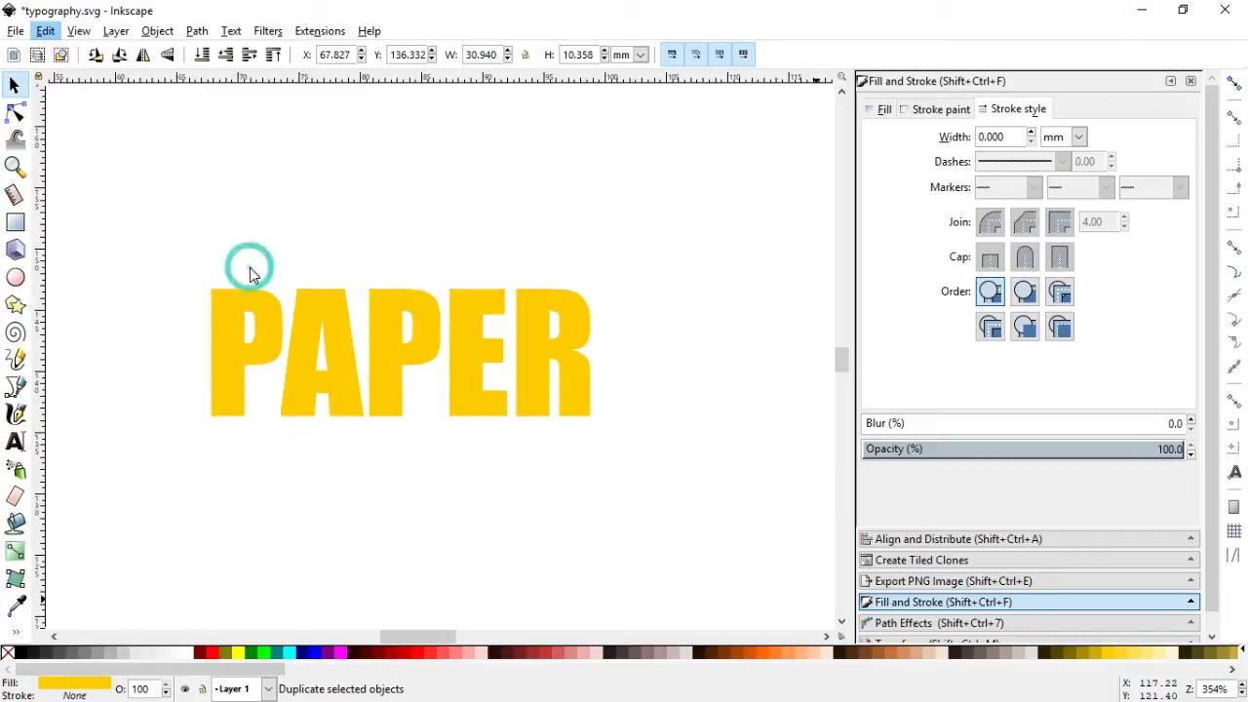
{"action": "left_click", "coordinate": [402, 653]}
{"action": "left_click_drag", "start_coordinate": [351, 390], "coordinate": [352, 347]}
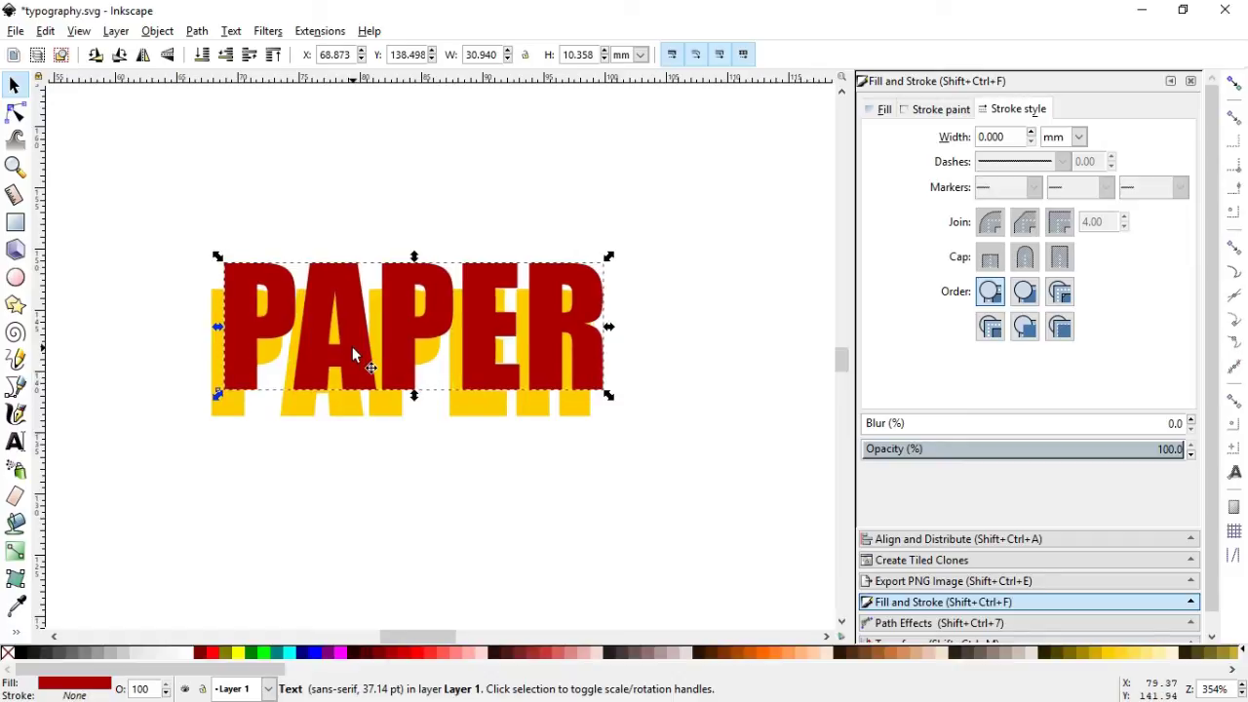
{"action": "left_click", "coordinate": [44, 33]}
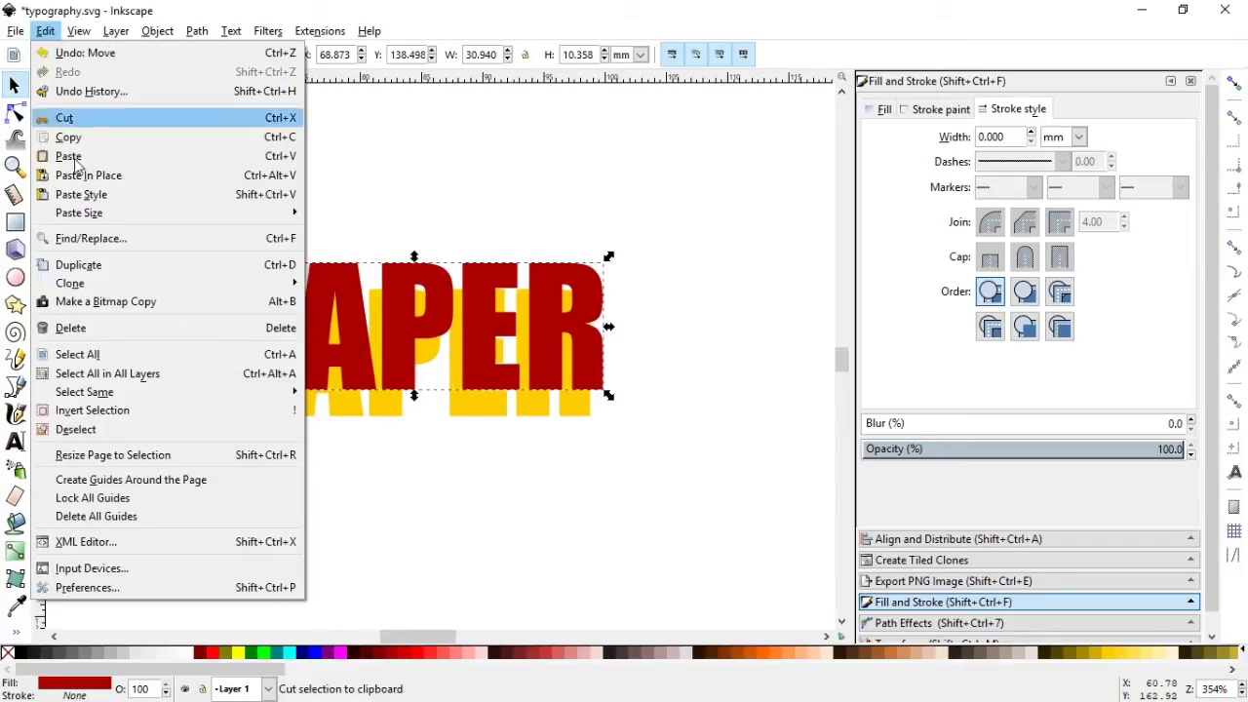
Subtract a slightly down-left offset #280B0B copy from the red copy with Path > Difference.
{"action": "left_click", "coordinate": [103, 261]}
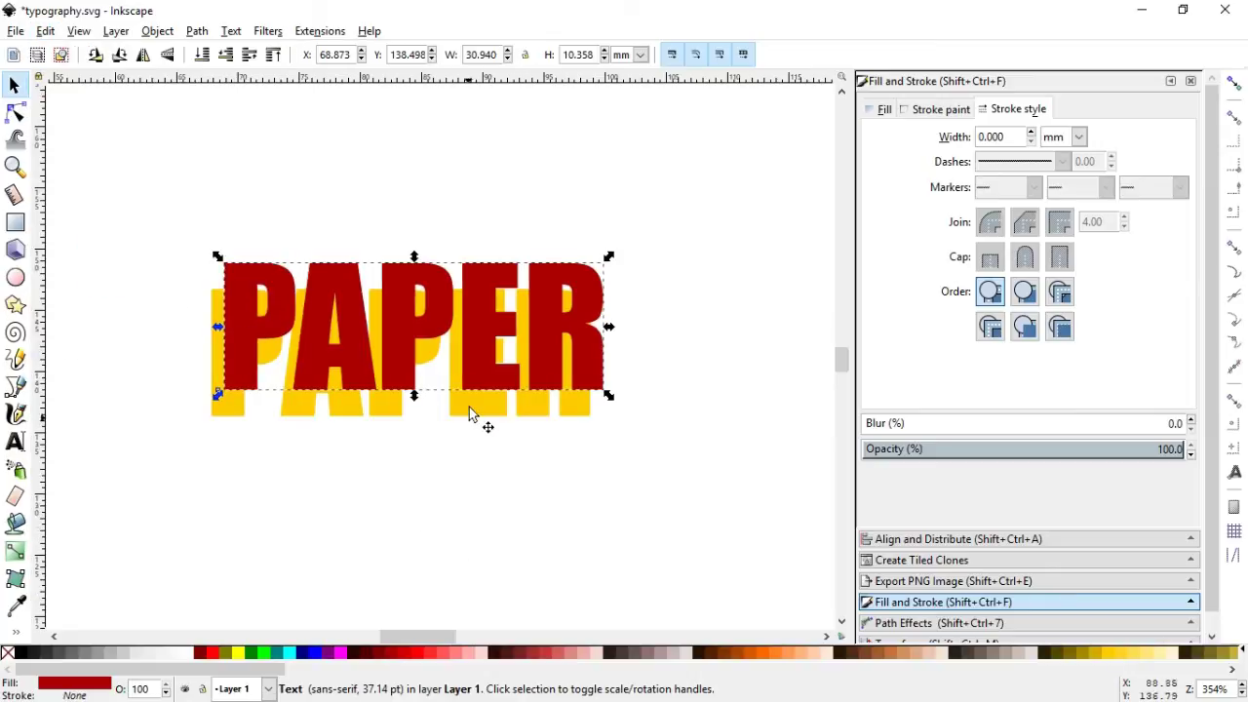
{"action": "left_click", "coordinate": [490, 651]}
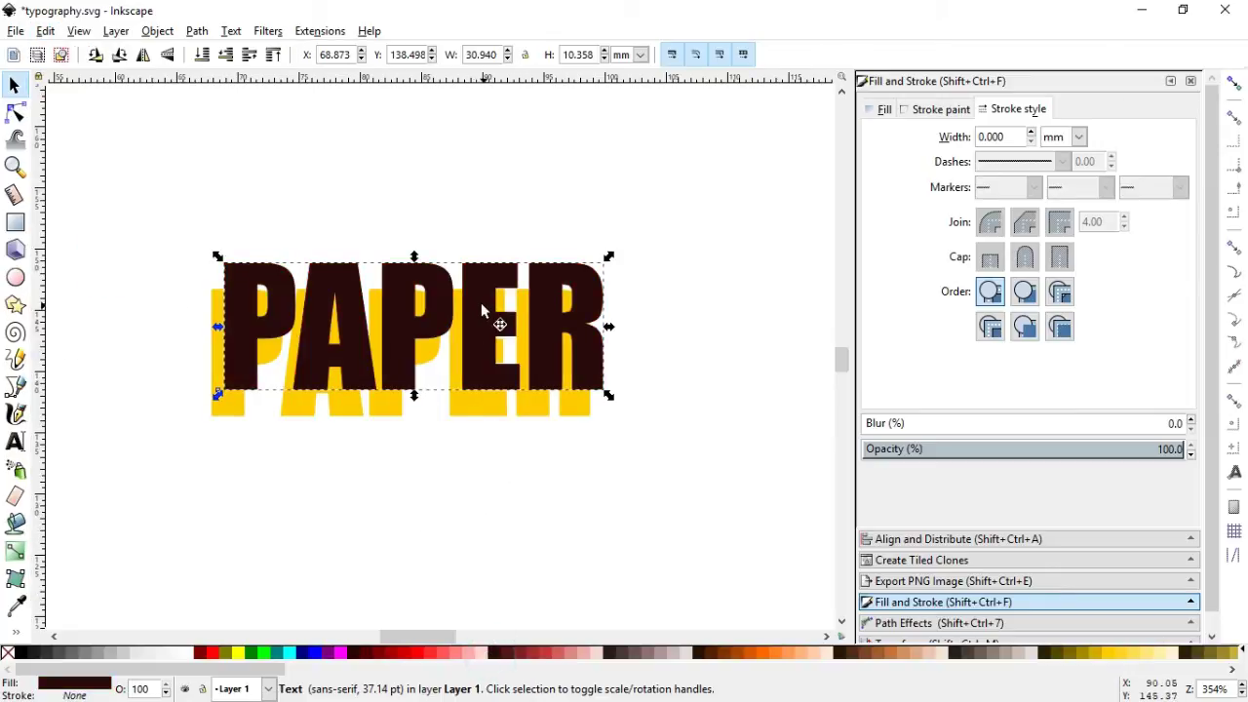
{"action": "left_click_drag", "start_coordinate": [476, 312], "coordinate": [468, 318]}
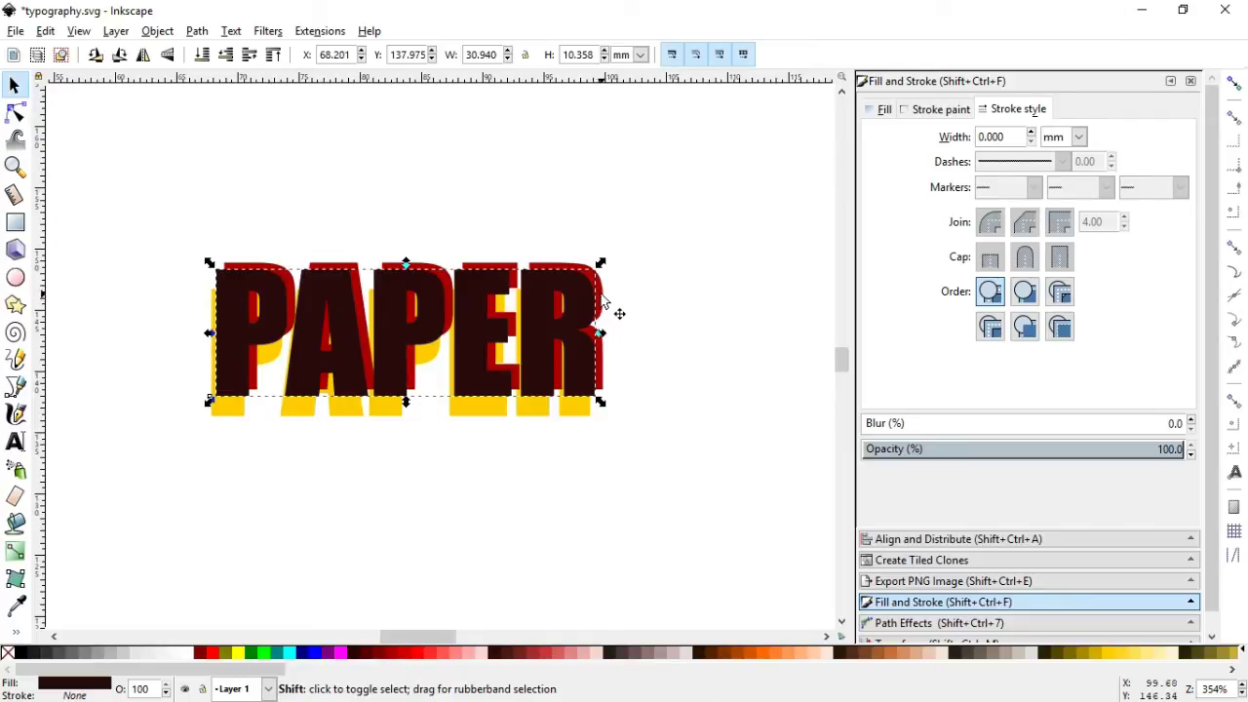
{"action": "left_click_drag", "start_coordinate": [604, 300], "coordinate": [601, 302]}
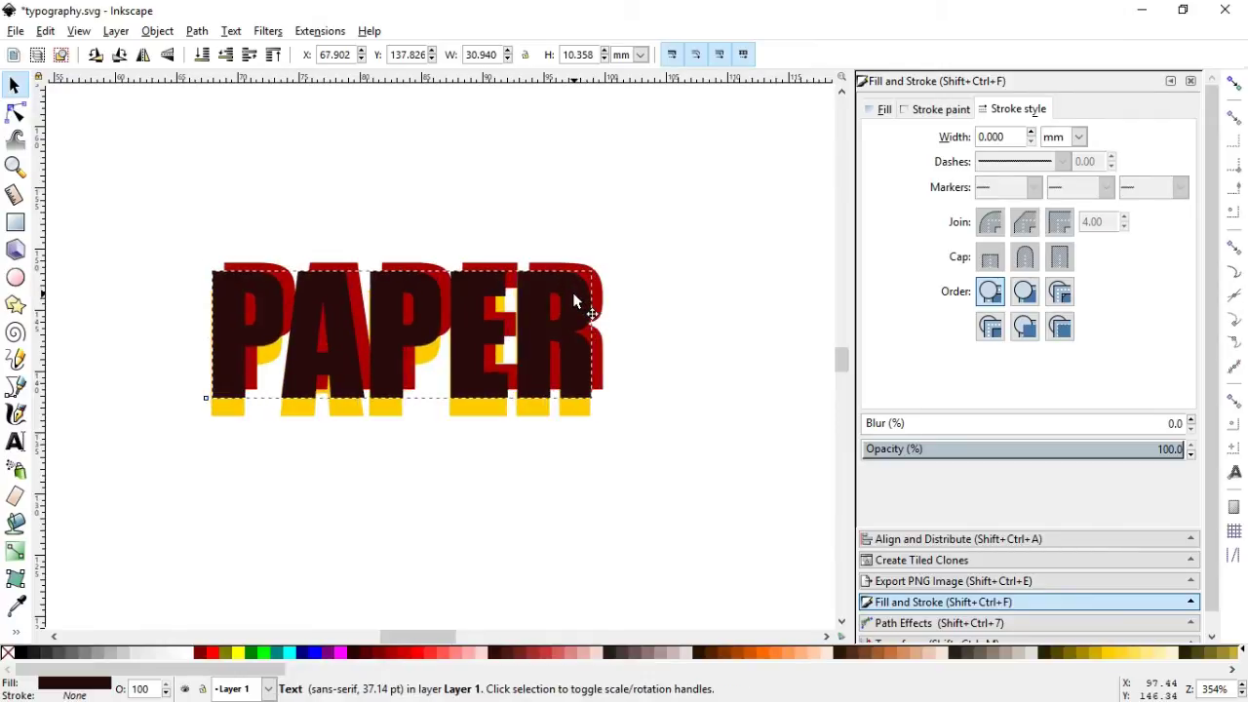
{"action": "left_click", "coordinate": [596, 290], "text": "shift"}
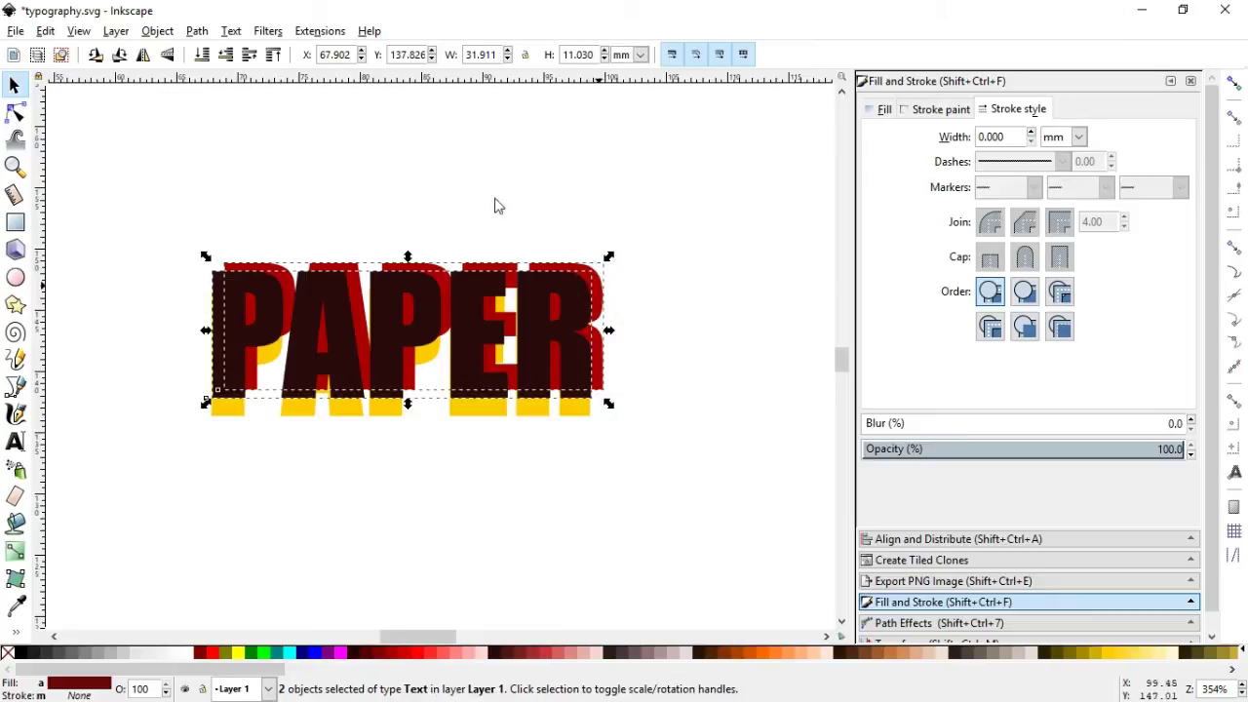
{"action": "left_click", "coordinate": [197, 33]}
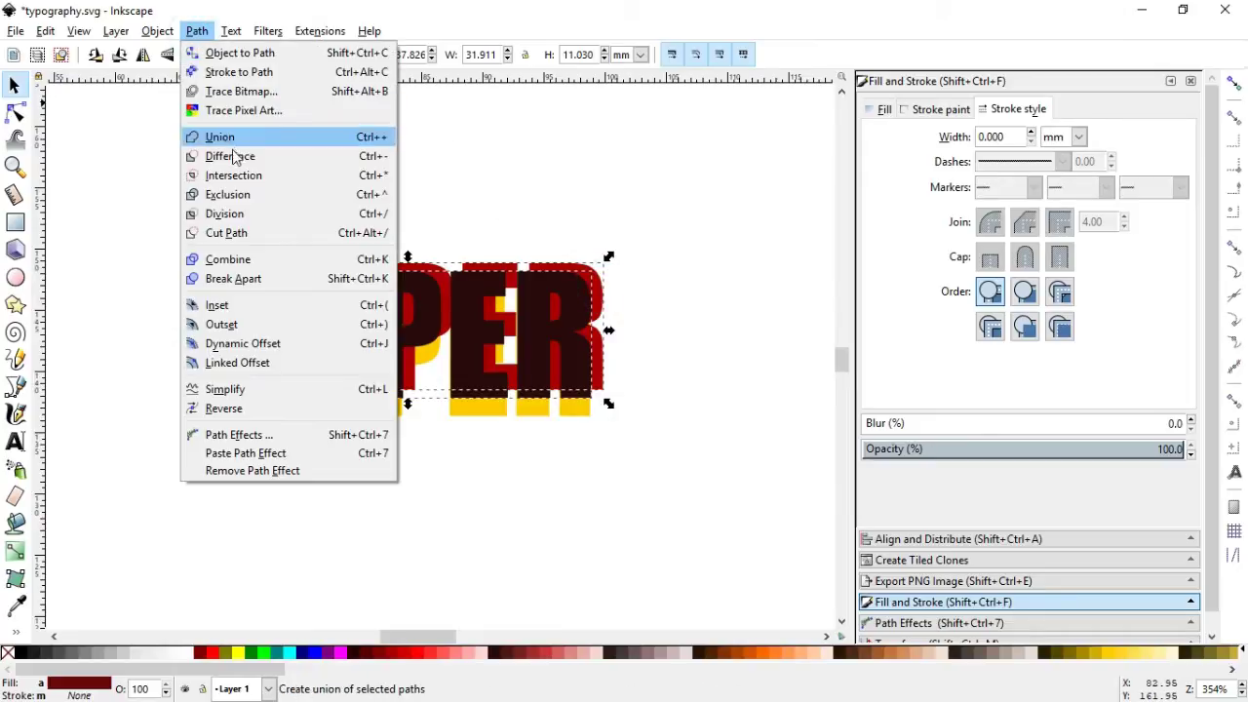
{"action": "left_click", "coordinate": [230, 158]}
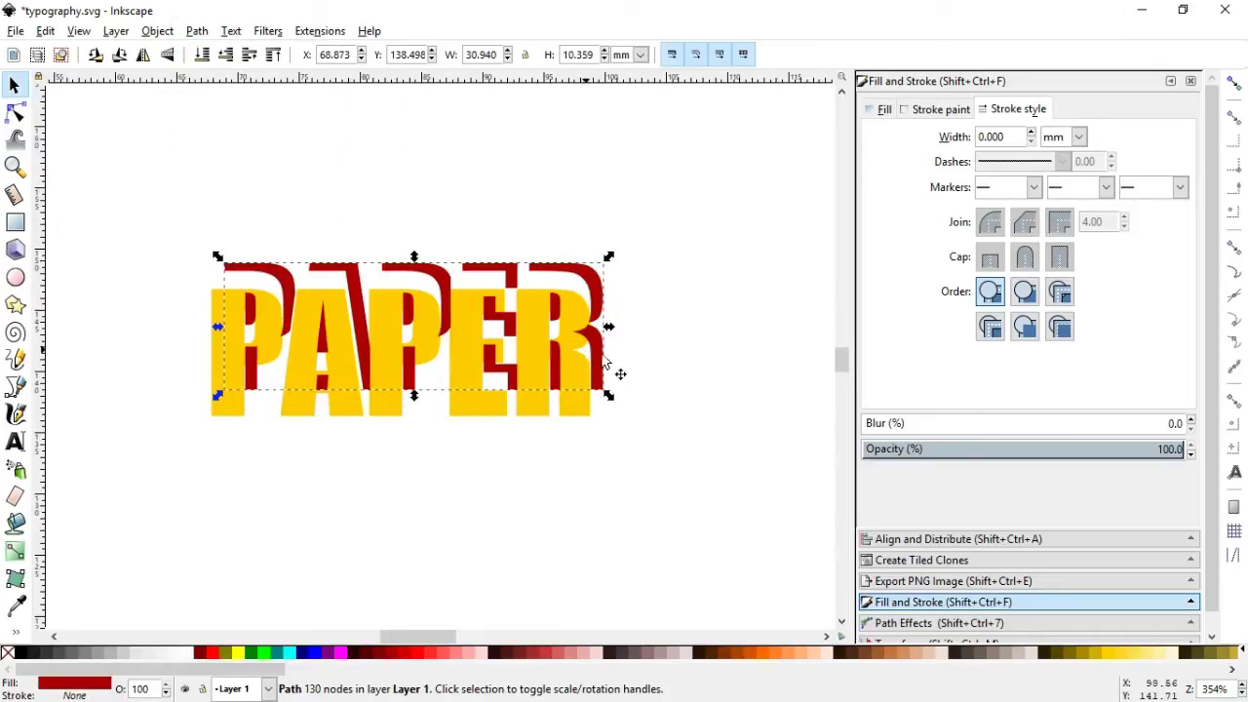
Fill the slivers medium brown #803300 and nudge them down-left onto the yellow letters.
{"action": "left_click", "coordinate": [765, 652]}
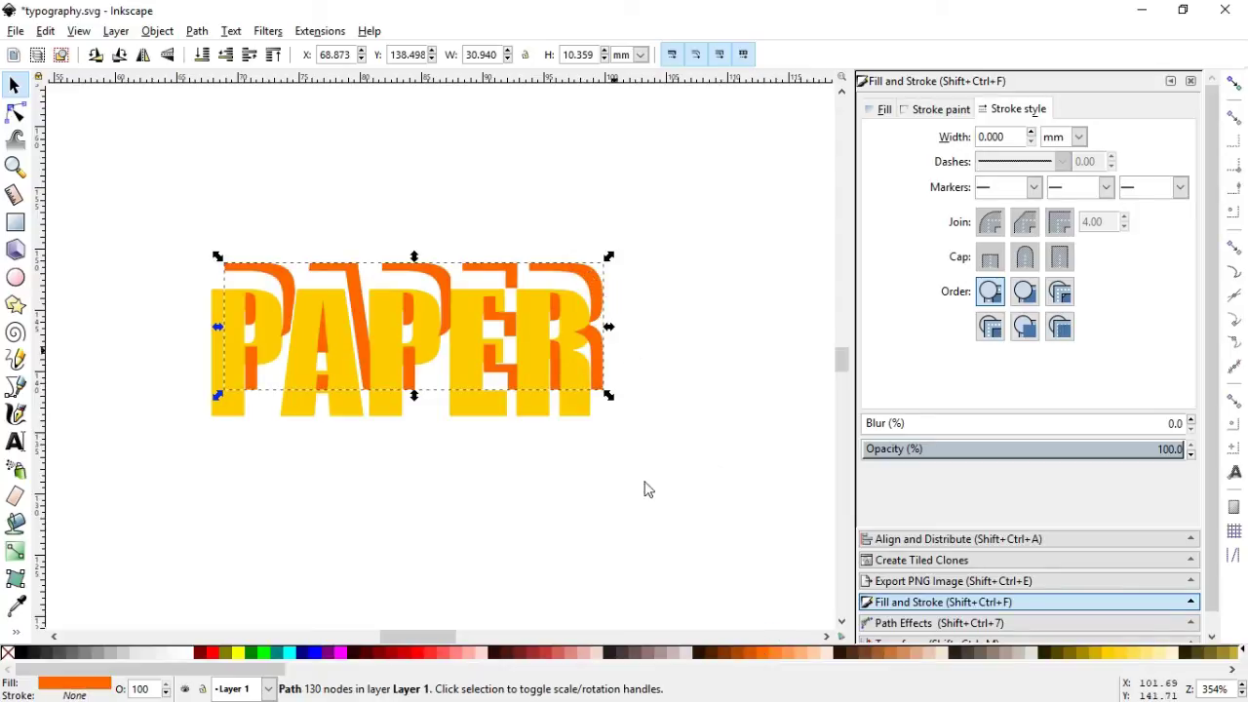
{"action": "left_click", "coordinate": [701, 652]}
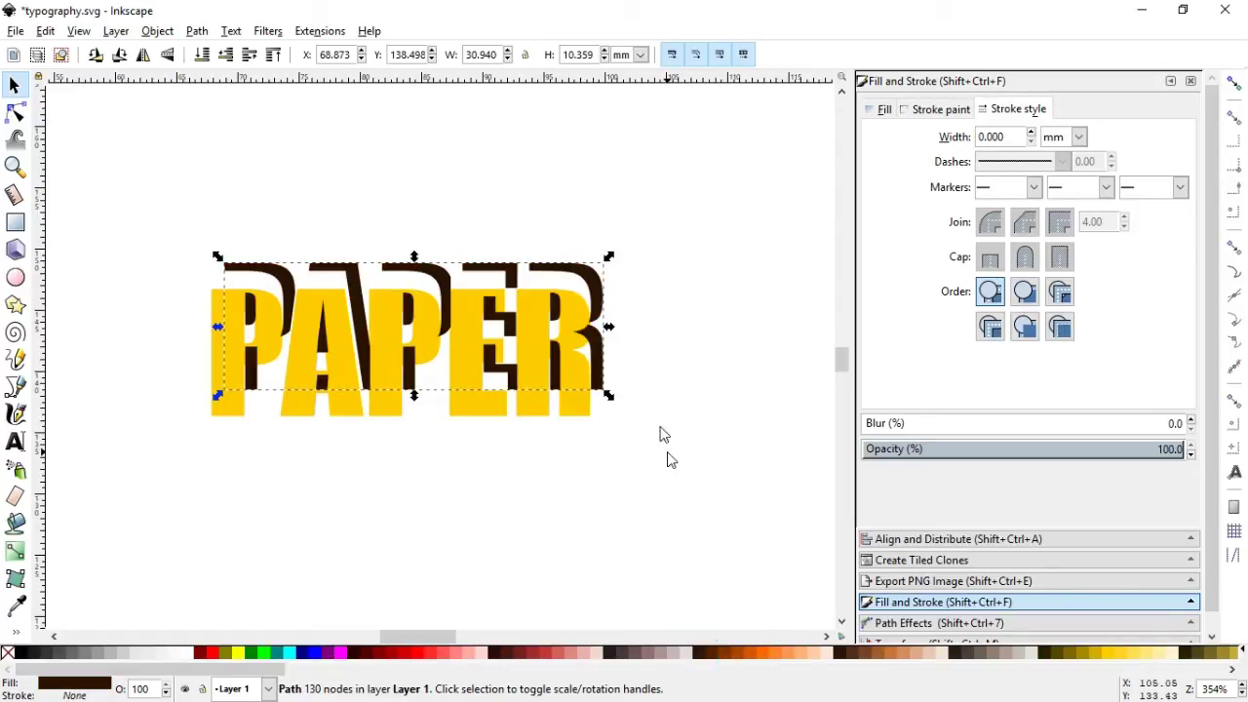
{"action": "key", "text": "ctrl+z"}
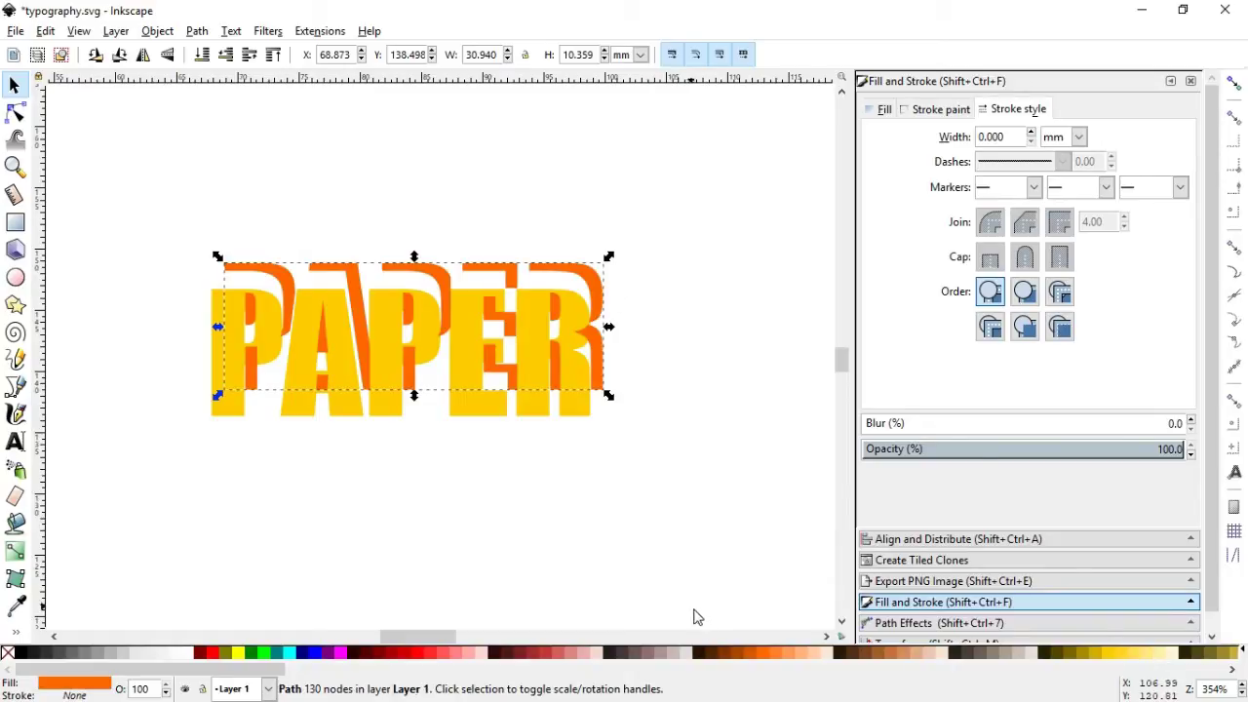
{"action": "left_click", "coordinate": [727, 656]}
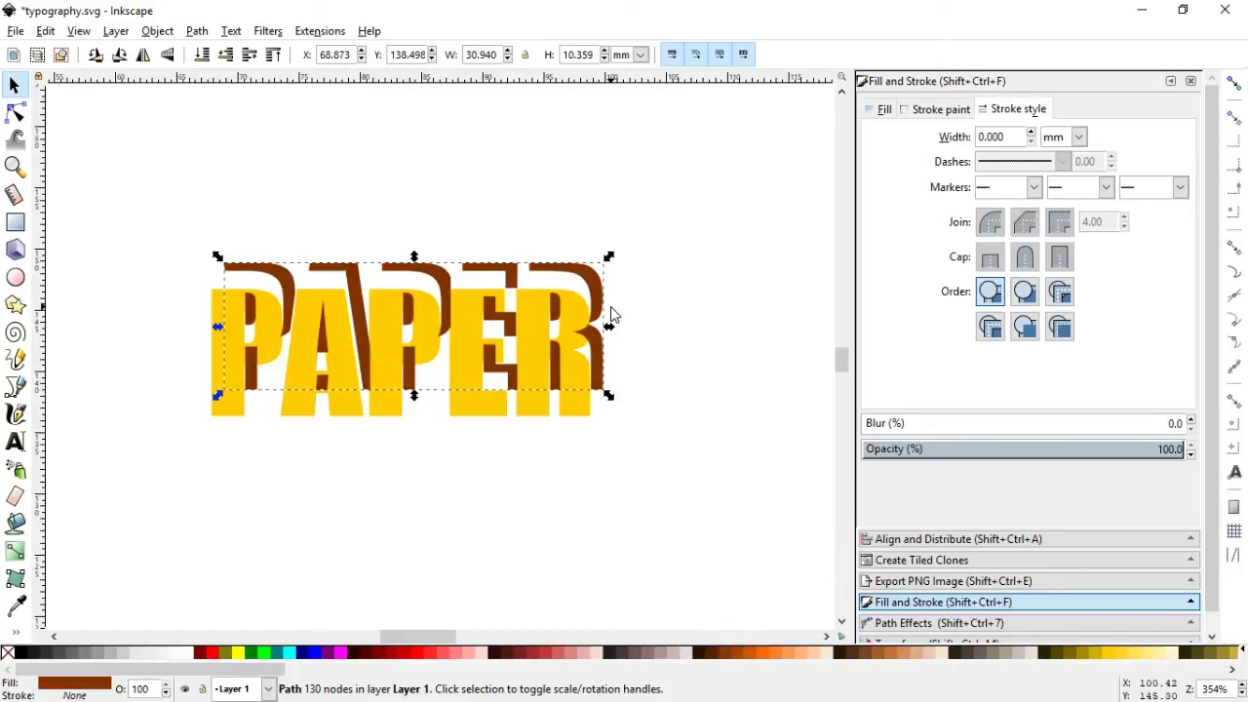
{"action": "left_click_drag", "start_coordinate": [588, 281], "coordinate": [579, 308]}
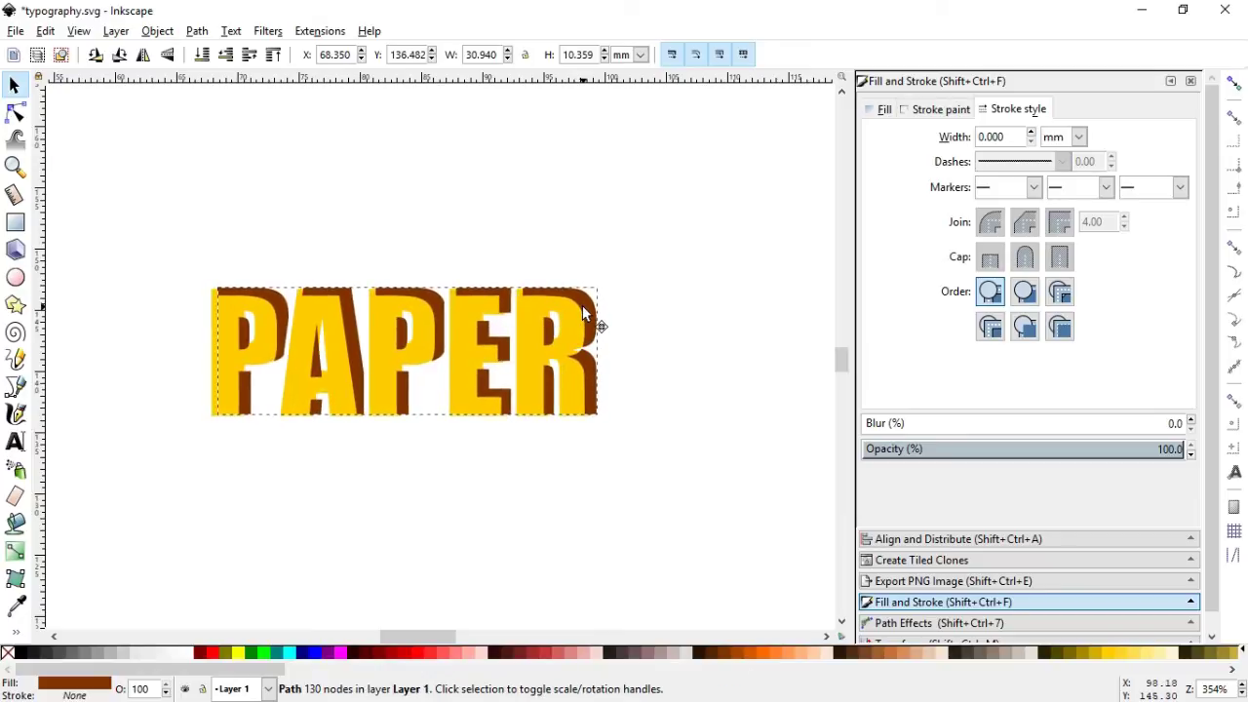
{"action": "left_click_drag", "start_coordinate": [580, 308], "coordinate": [582, 309]}
{"action": "key", "text": "alt+Up"}
{"action": "key", "text": "alt+Up"}
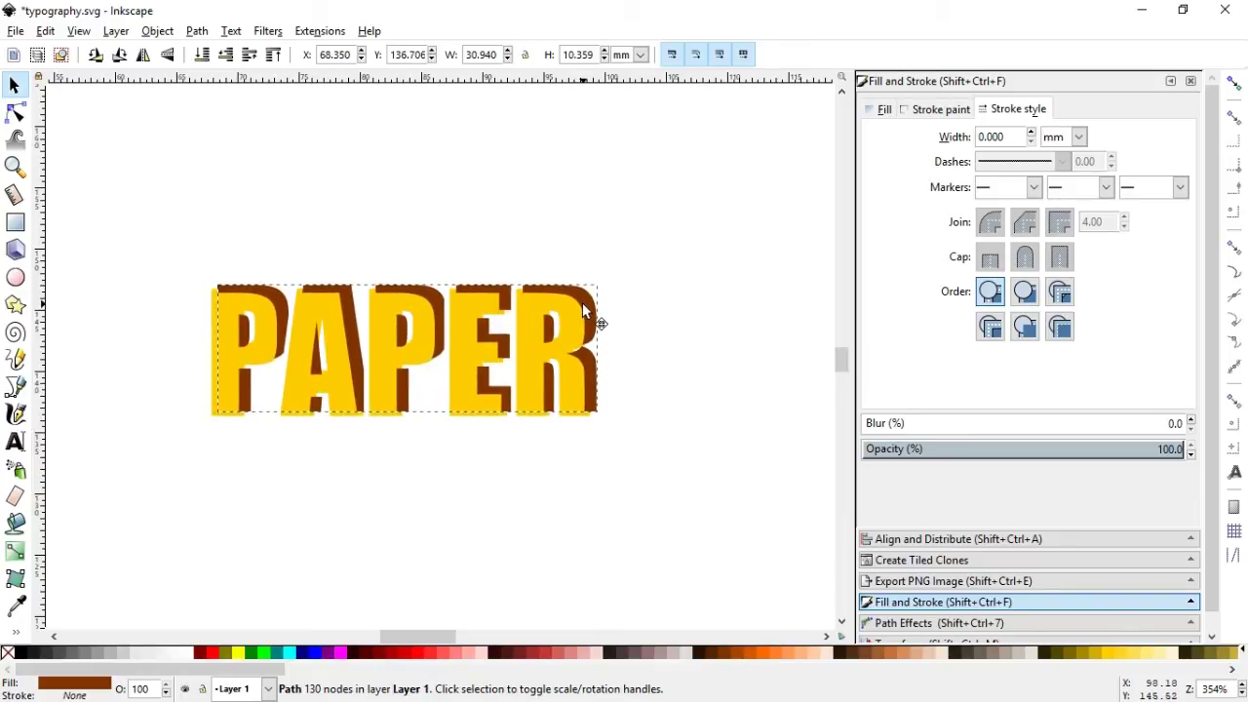
Blur the brown sliver path to about 2.6%, then select the yellow PAPER text.
{"action": "left_click", "coordinate": [527, 310]}
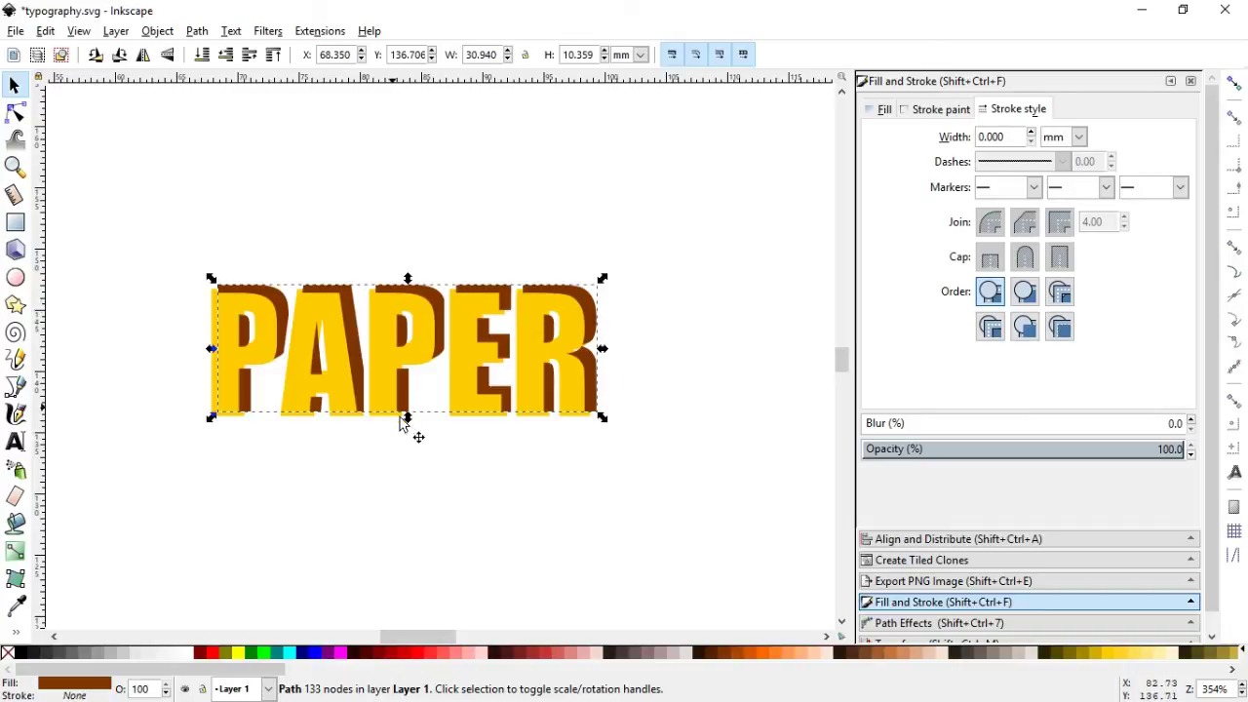
{"action": "left_click", "coordinate": [865, 423]}
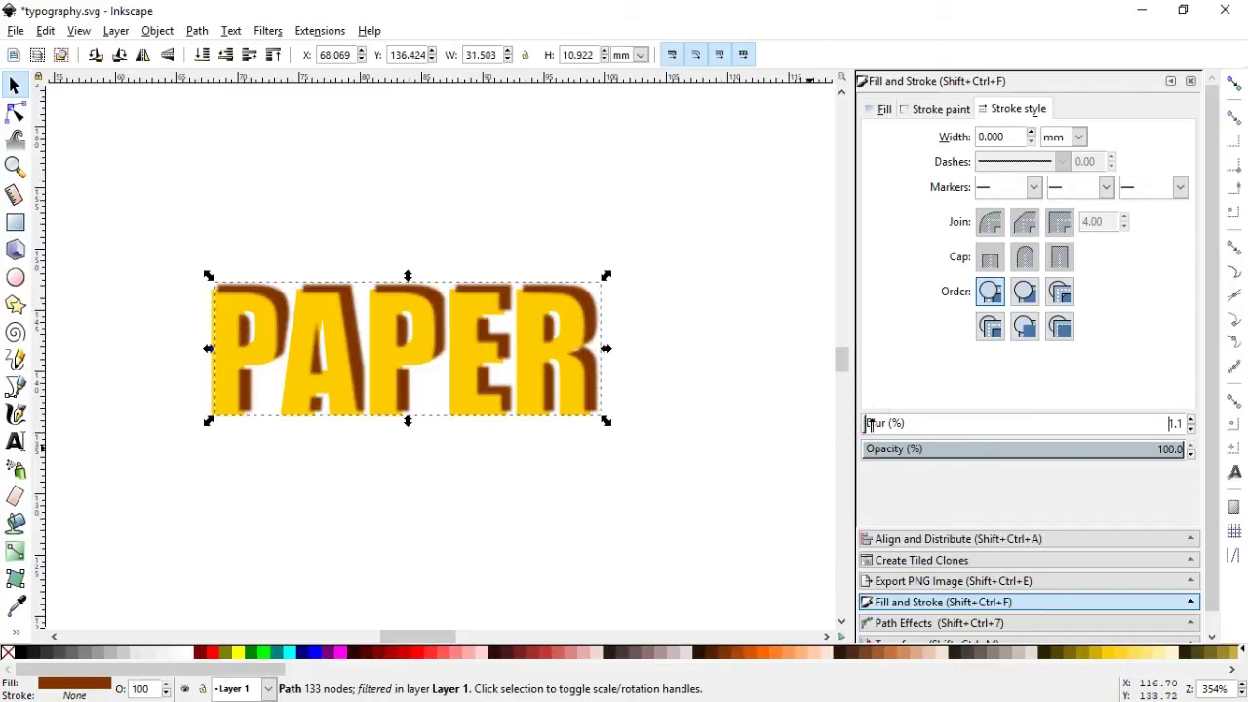
{"action": "left_click_drag", "start_coordinate": [868, 423], "coordinate": [871, 423]}
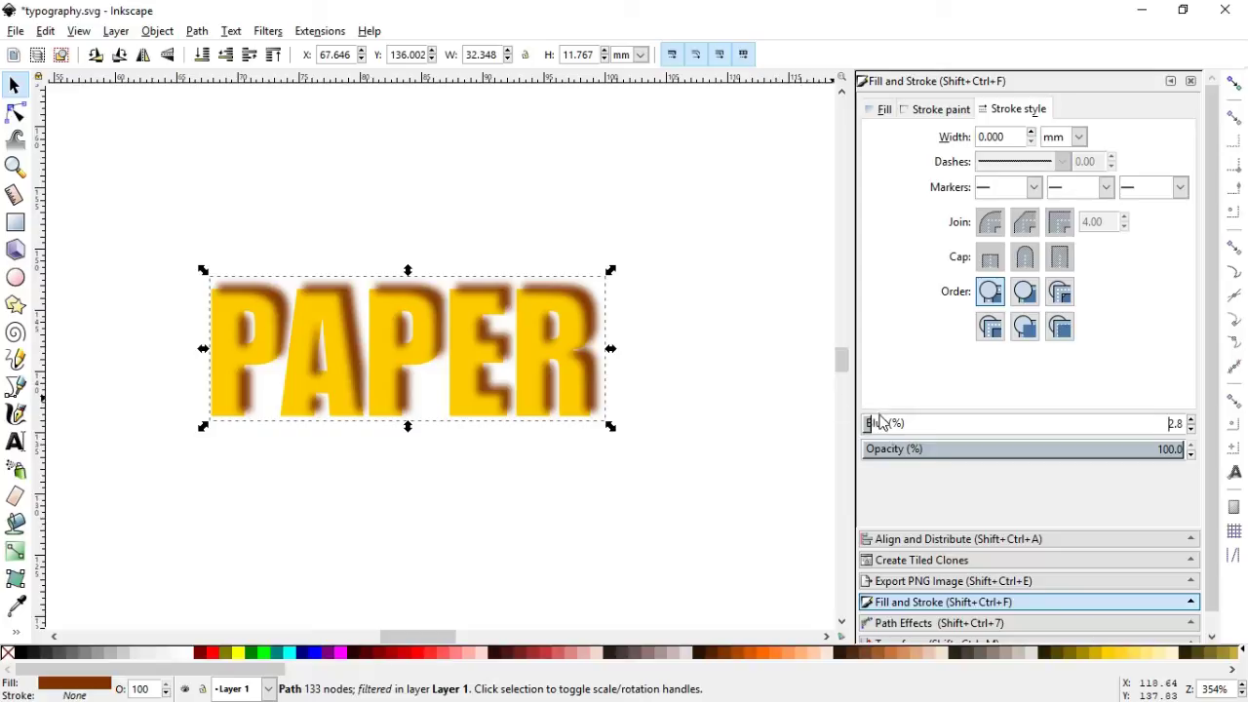
{"action": "left_click_drag", "start_coordinate": [869, 423], "coordinate": [867, 423]}
{"action": "left_click", "coordinate": [432, 499]}
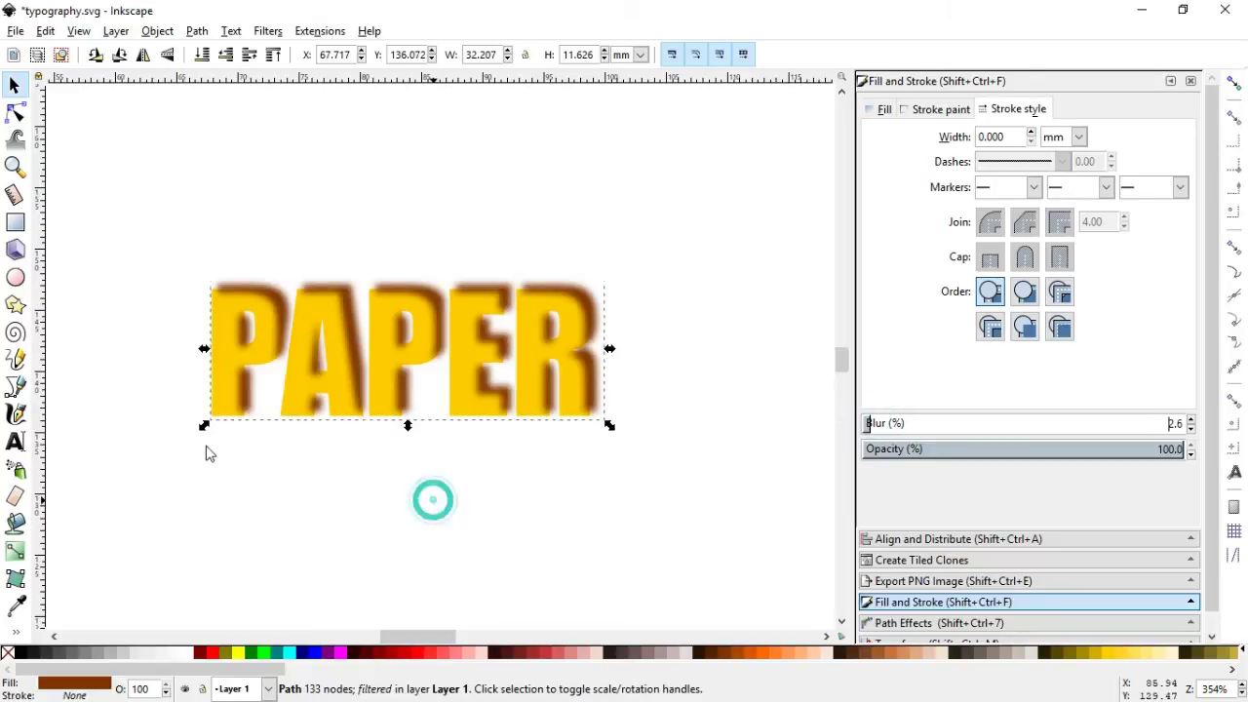
{"action": "left_click", "coordinate": [214, 419]}
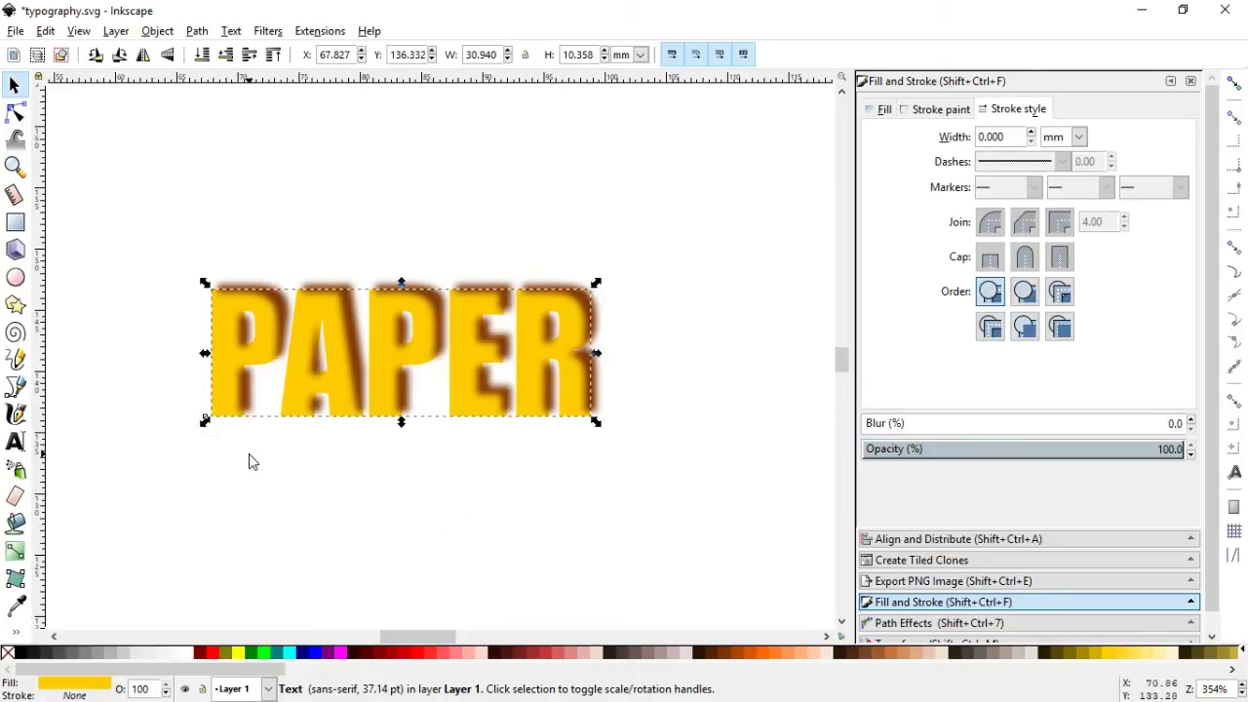
{"action": "key", "text": "ctrl+z"}
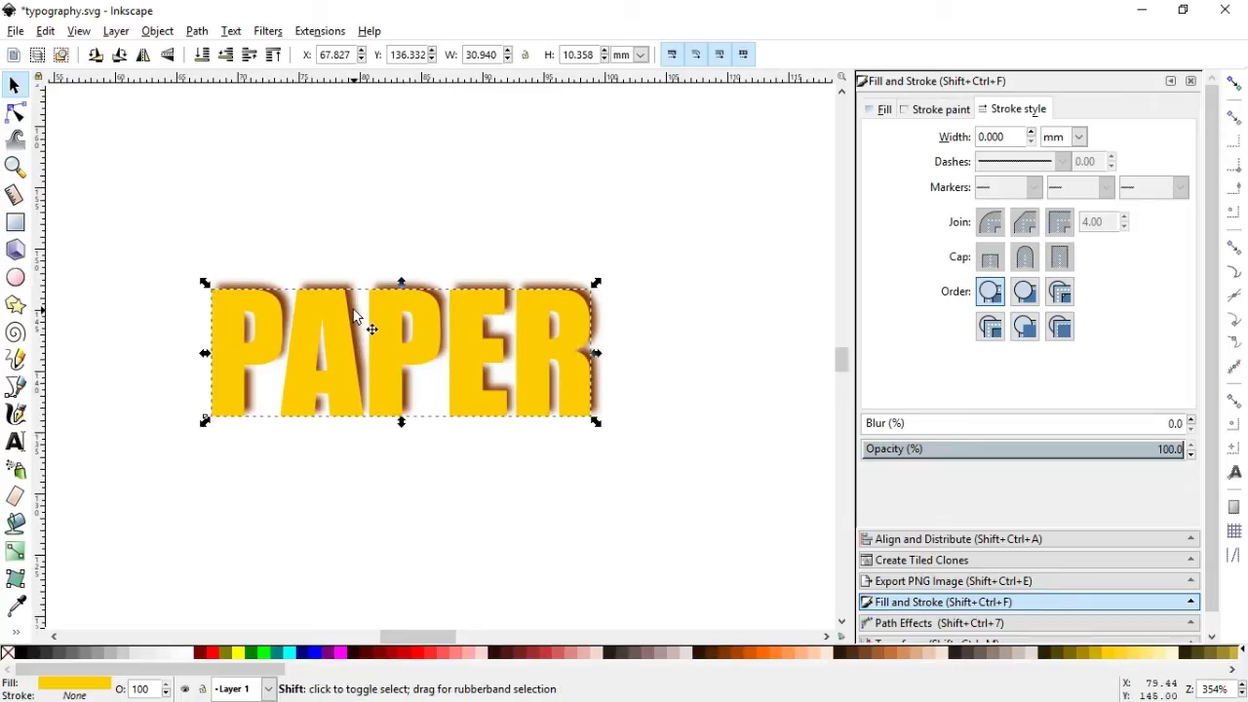
Clip the blurred brown shadow to the PAPER letters and set its opacity to 86.4%.
{"action": "left_click", "coordinate": [371, 326], "text": "alt"}
{"action": "left_click", "coordinate": [340, 312], "text": "alt"}
{"action": "left_click", "coordinate": [351, 290], "text": "alt"}
{"action": "left_click", "coordinate": [157, 30]}
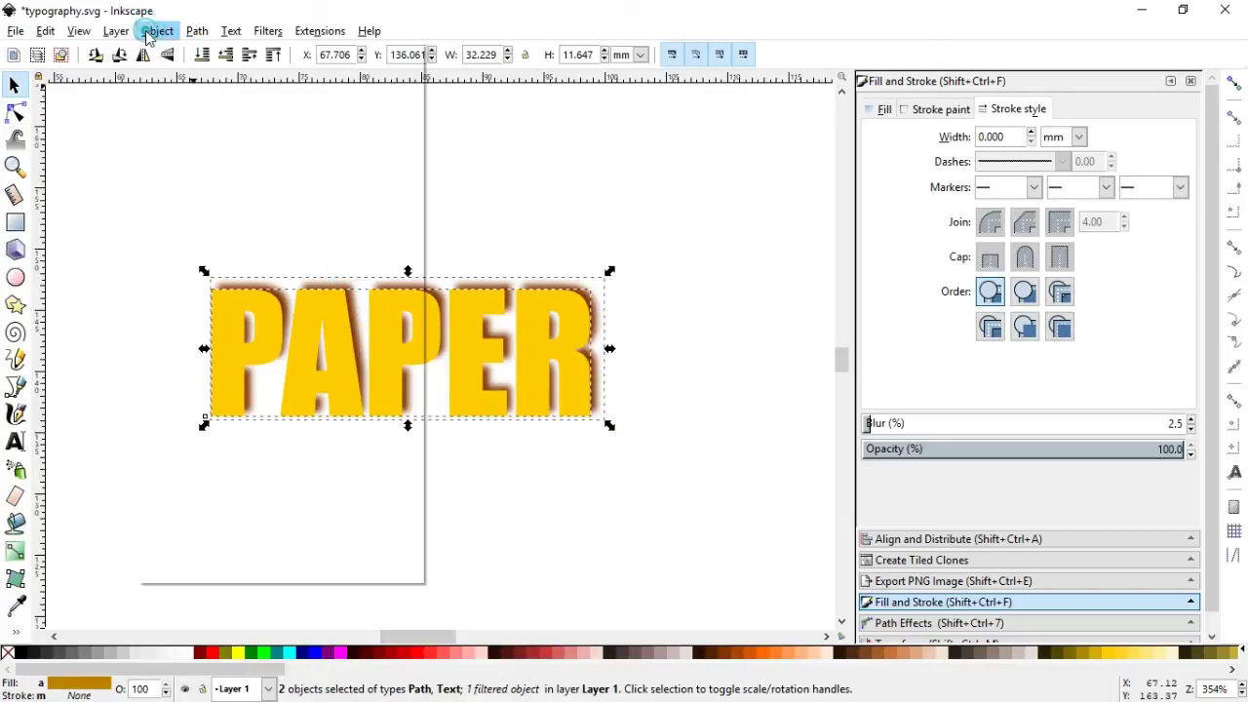
{"action": "mouse_move", "coordinate": [171, 227]}
{"action": "left_click", "coordinate": [473, 229]}
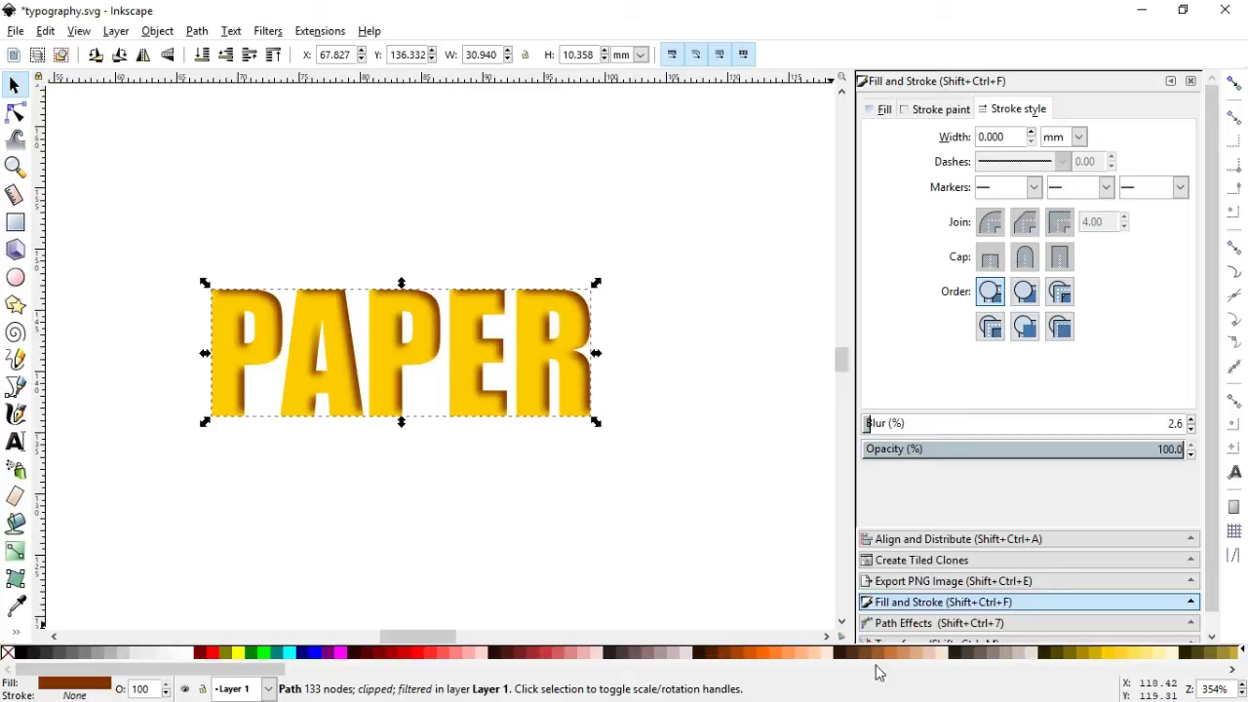
{"action": "left_click", "coordinate": [1140, 449]}
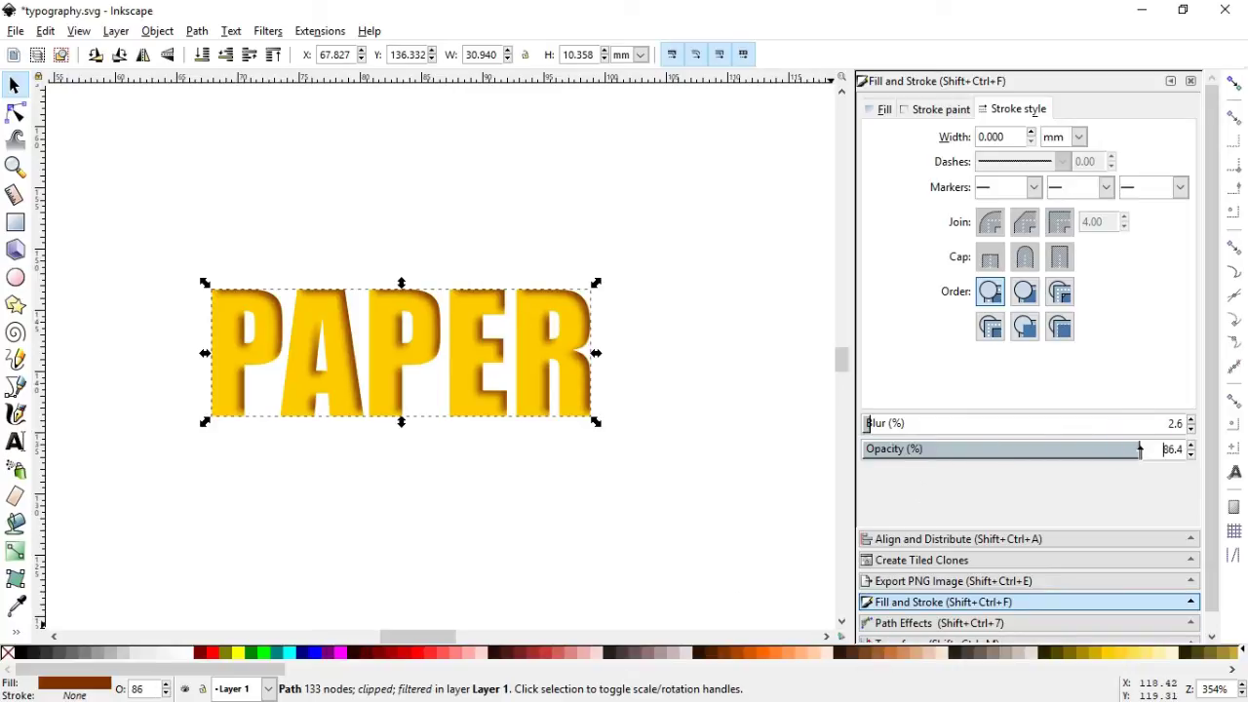
{"action": "left_click", "coordinate": [694, 426]}
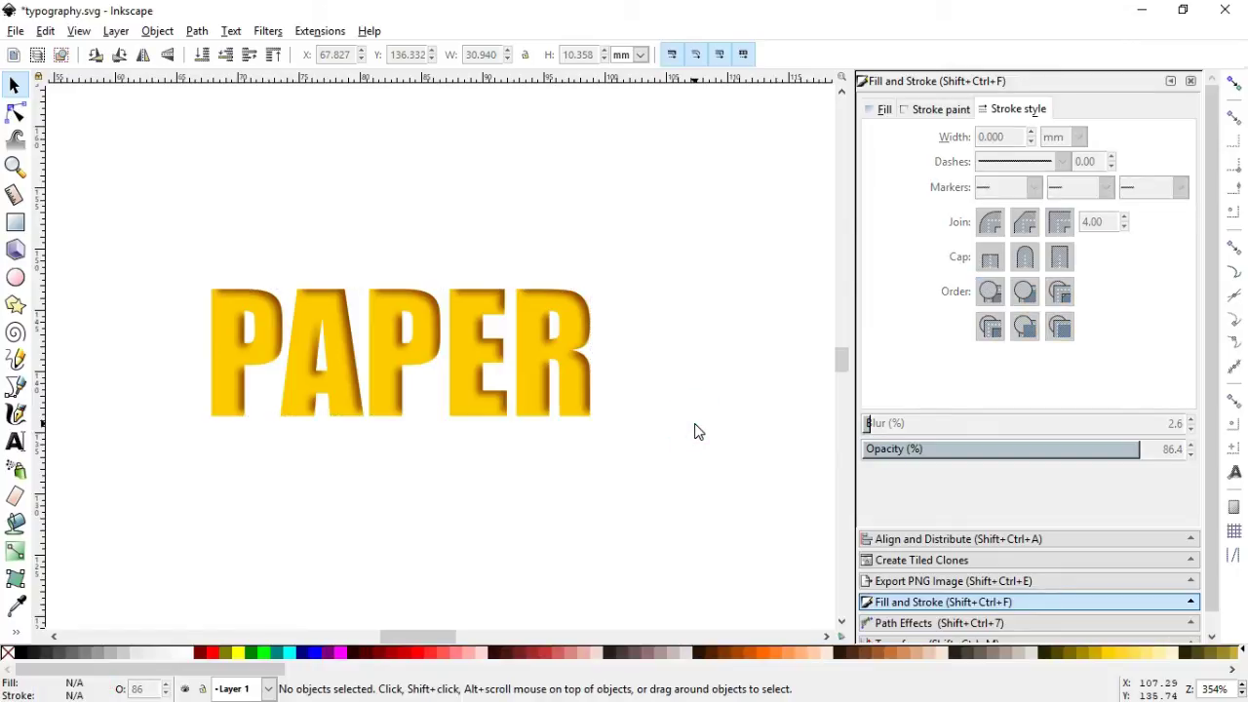
Duplicate the yellow PAPER text, make the copy slightly shorter, and fill it black.
{"action": "left_click", "coordinate": [215, 378]}
{"action": "key", "text": "ctrl+z"}
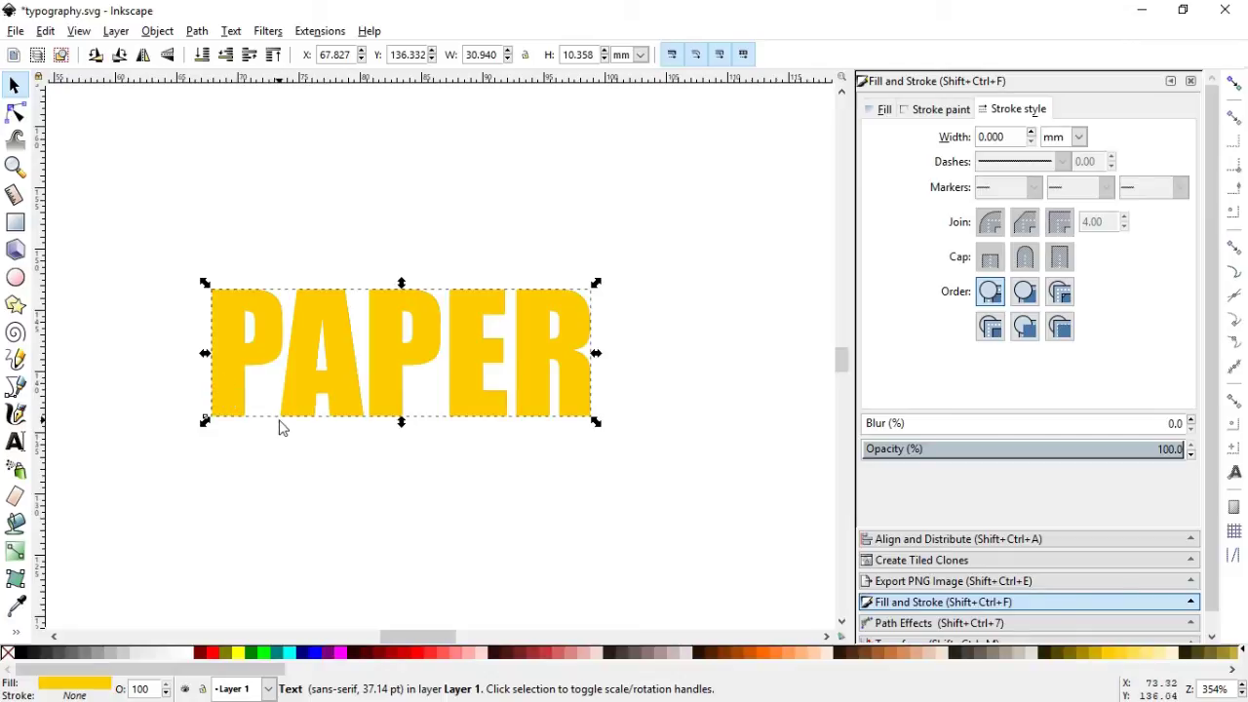
{"action": "left_click_drag", "start_coordinate": [402, 433], "coordinate": [379, 376]}
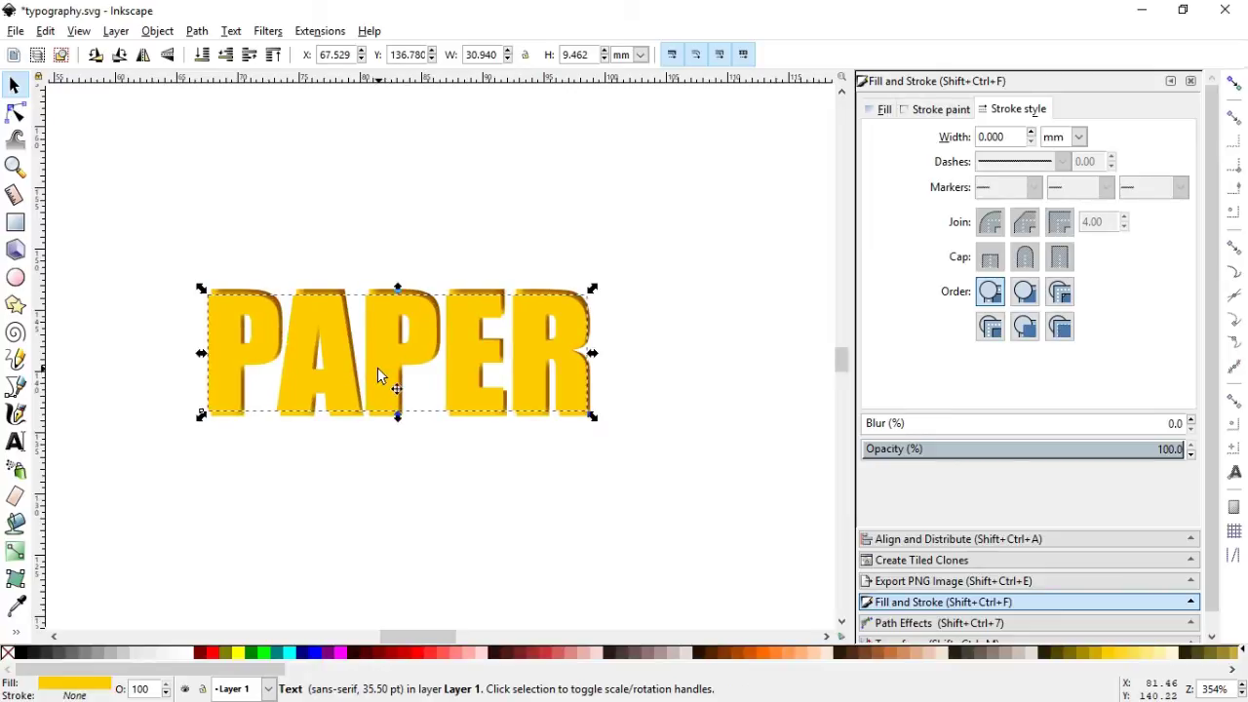
{"action": "left_click", "coordinate": [19, 653]}
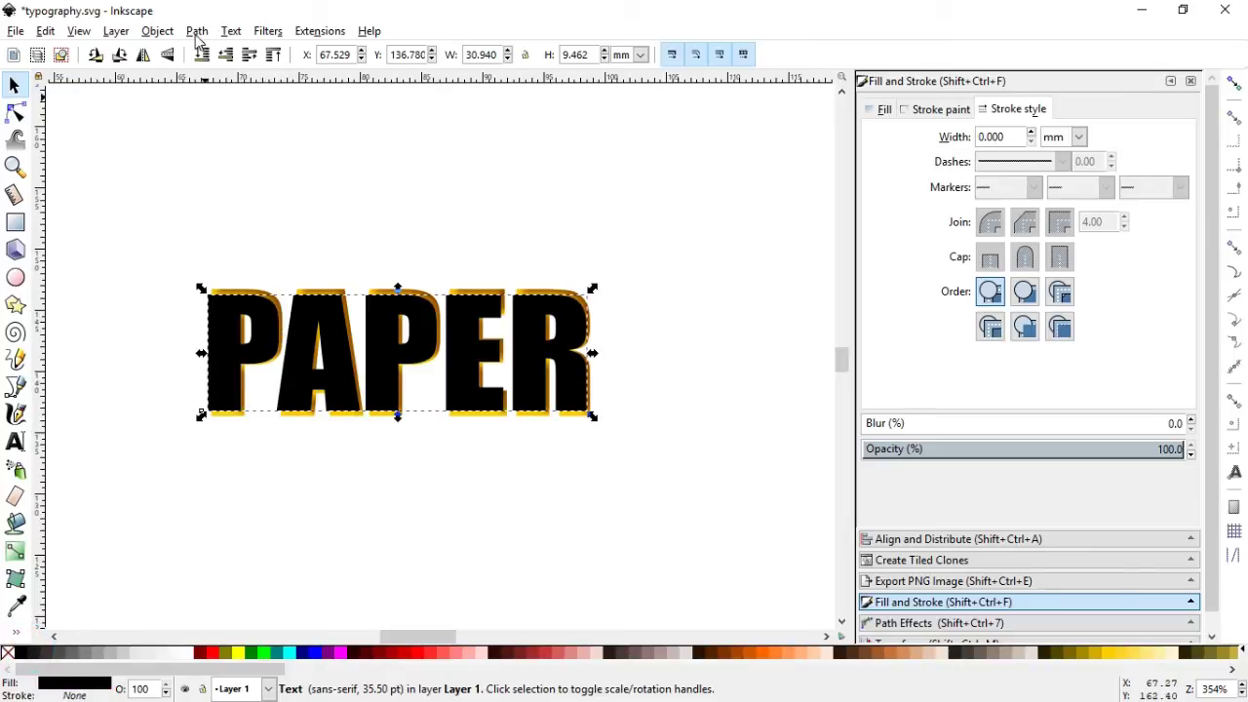
Lower the black copy to the bottom and save the document.
{"action": "left_click", "coordinate": [157, 31]}
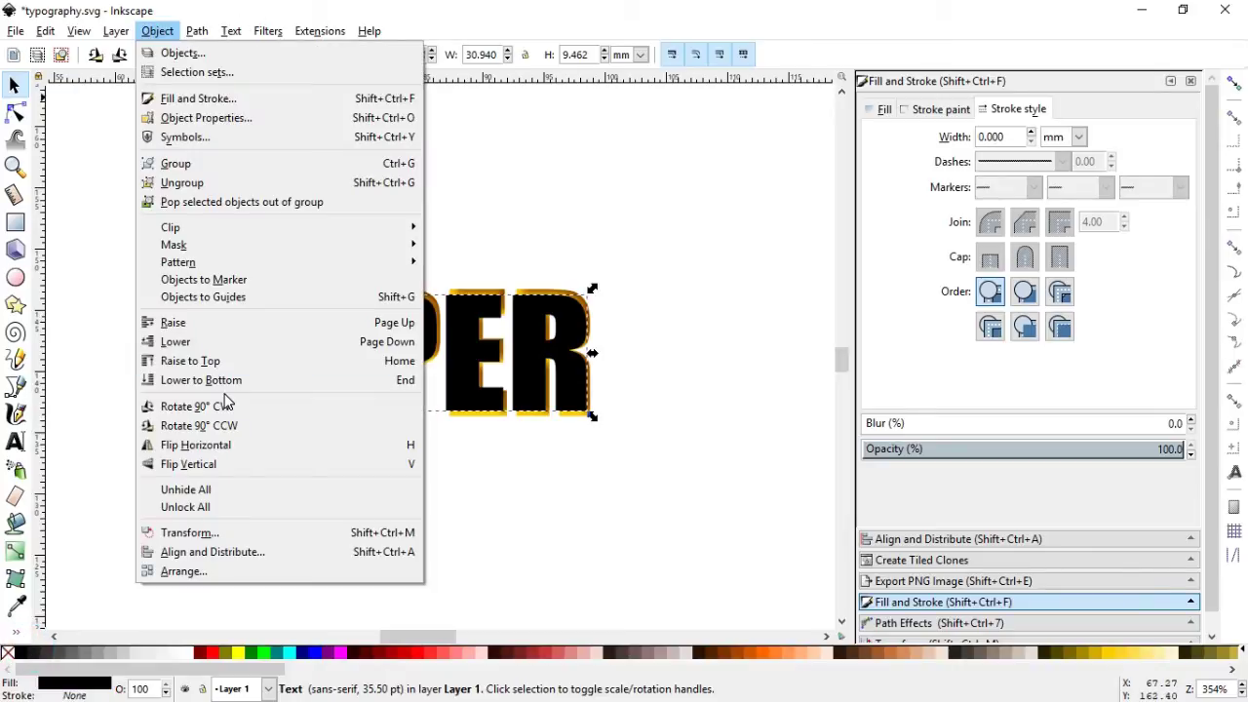
{"action": "left_click", "coordinate": [225, 382]}
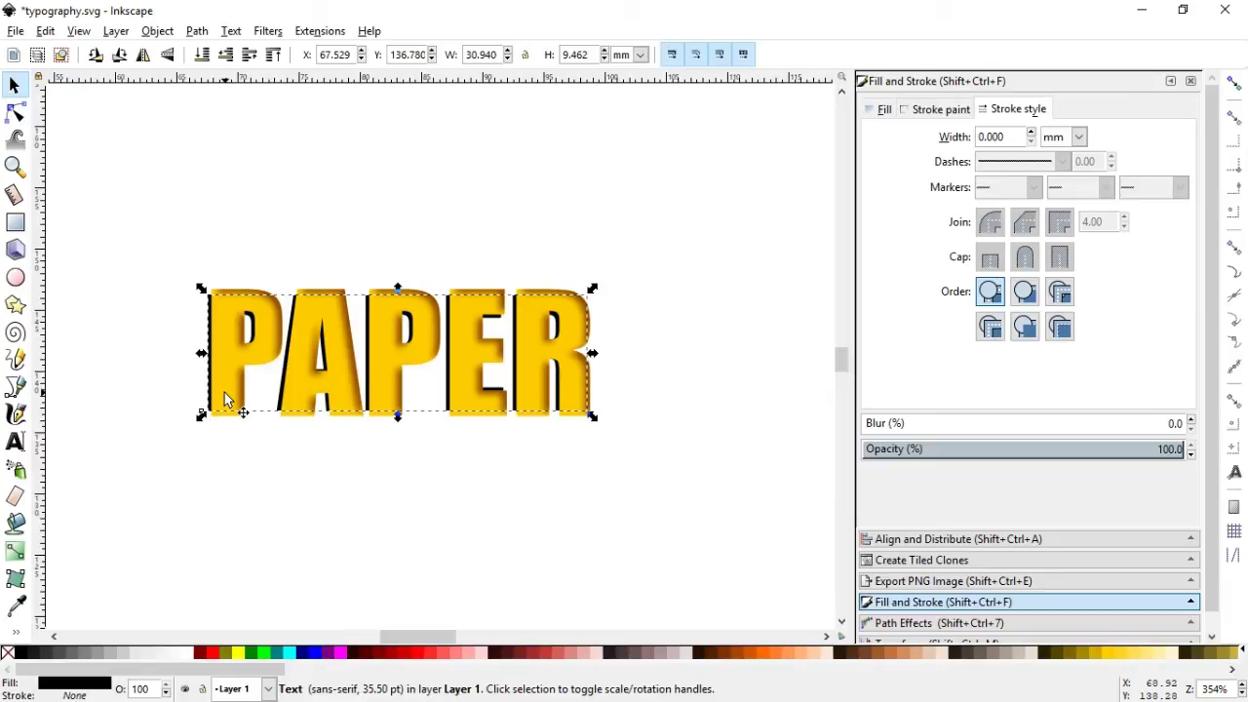
{"action": "left_click", "coordinate": [213, 467]}
{"action": "key", "text": "ctrl+s"}
Draw a fully opaque rectangle covering the whole PAPER word.
{"action": "key", "text": "r"}
{"action": "left_click_drag", "start_coordinate": [63, 149], "coordinate": [780, 543]}
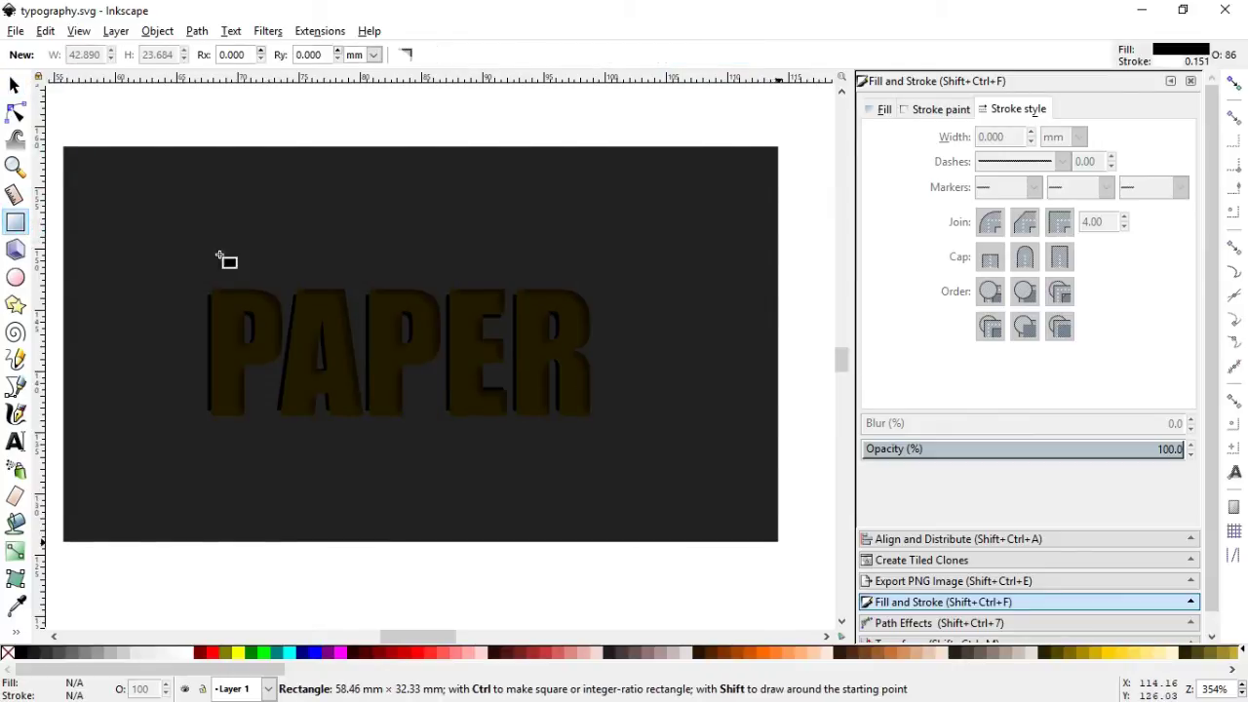
{"action": "left_click", "coordinate": [1138, 448]}
{"action": "key", "text": "s"}
{"action": "left_click_drag", "start_coordinate": [1154, 446], "coordinate": [1197, 447]}
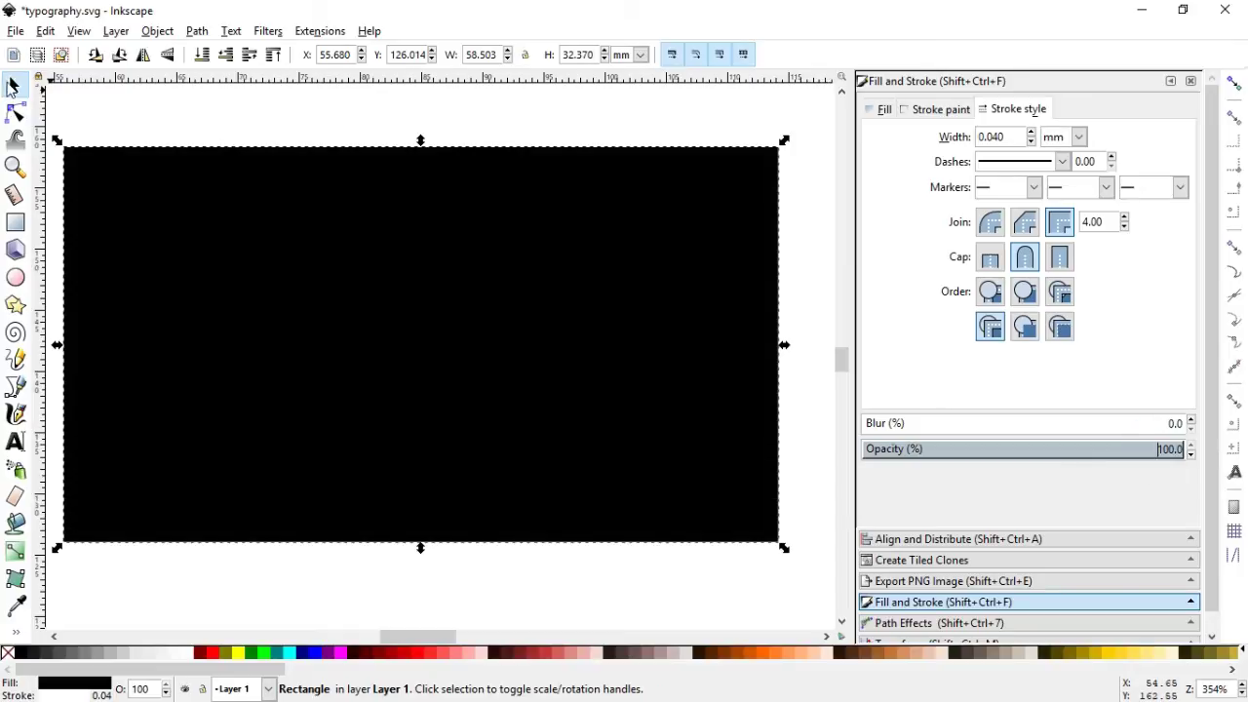
Fill the rectangle teal #00D4AA and lower it to the bottom.
{"action": "mouse_move", "coordinate": [273, 671]}
{"action": "left_mouse_down"}
{"action": "mouse_move", "coordinate": [810, 672]}
{"action": "mouse_move", "coordinate": [763, 675]}
{"action": "left_mouse_up"}
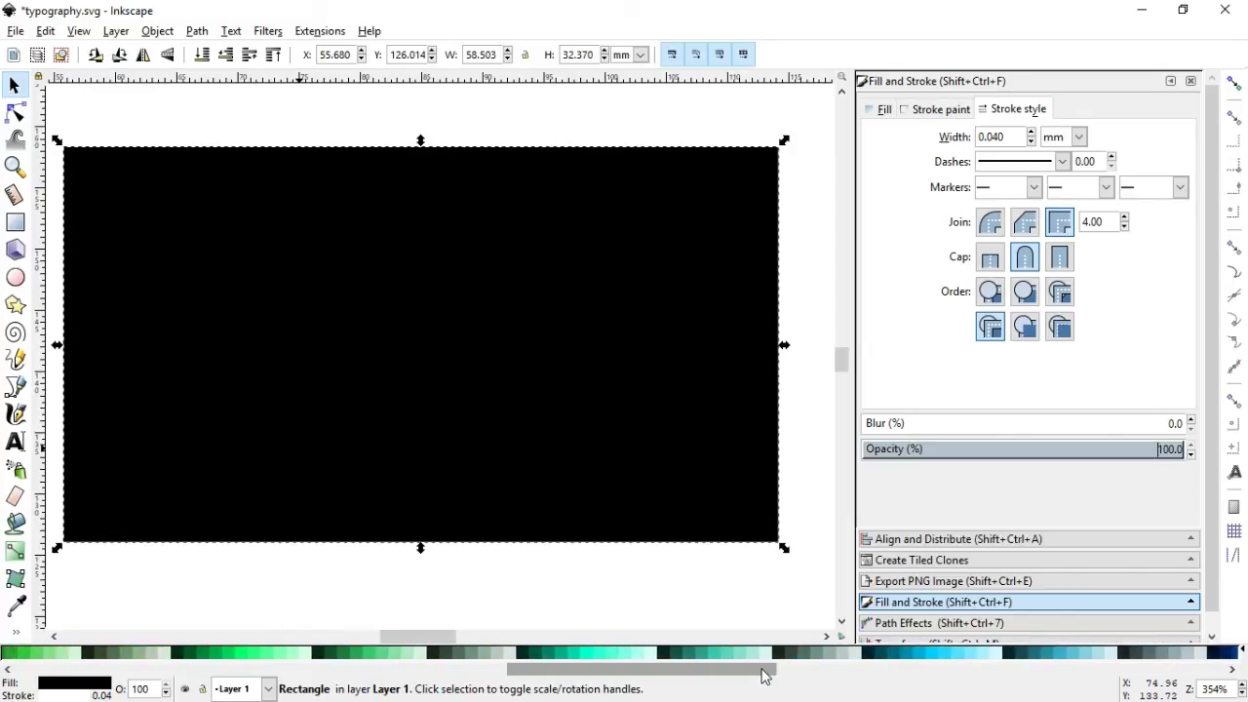
{"action": "left_click", "coordinate": [576, 658]}
{"action": "left_click", "coordinate": [157, 31]}
{"action": "left_click", "coordinate": [209, 378]}
{"action": "left_click", "coordinate": [284, 110]}
{"action": "left_click", "coordinate": [217, 321]}
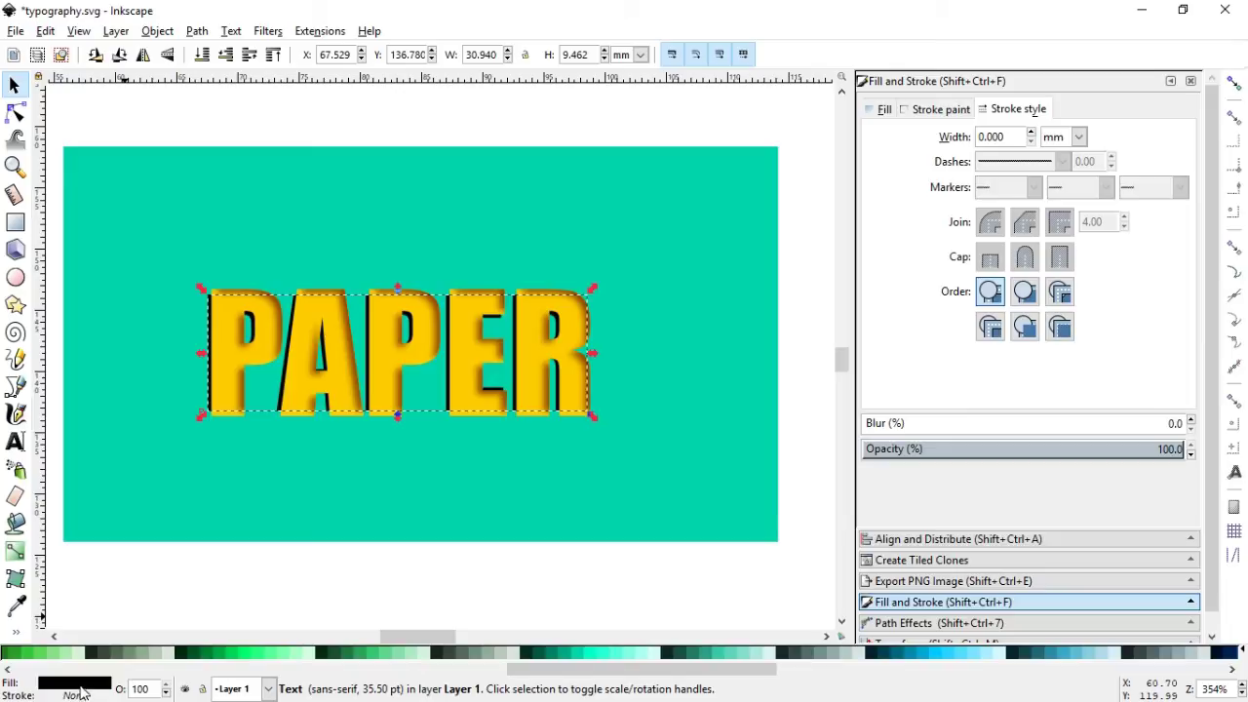
Give the black PAPER copy a 4.5% blur and 67.3% opacity.
{"action": "left_click_drag", "start_coordinate": [864, 423], "coordinate": [873, 423]}
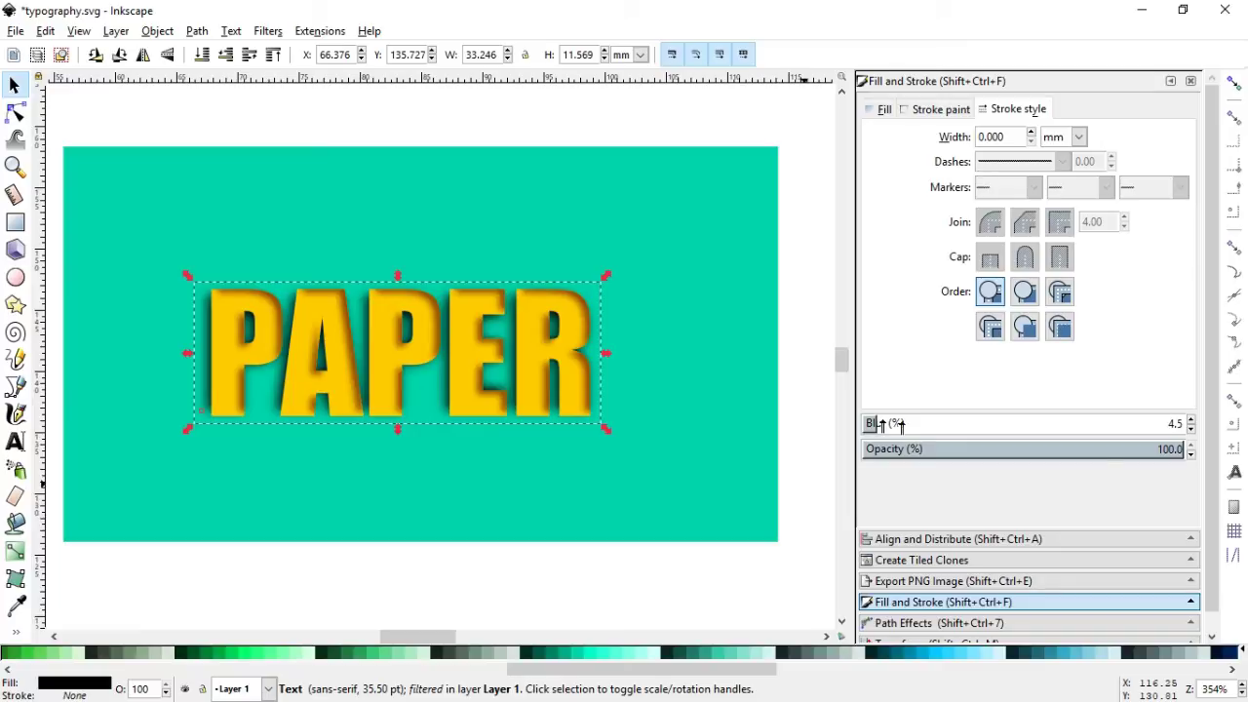
{"action": "left_click_drag", "start_coordinate": [1122, 457], "coordinate": [1078, 457]}
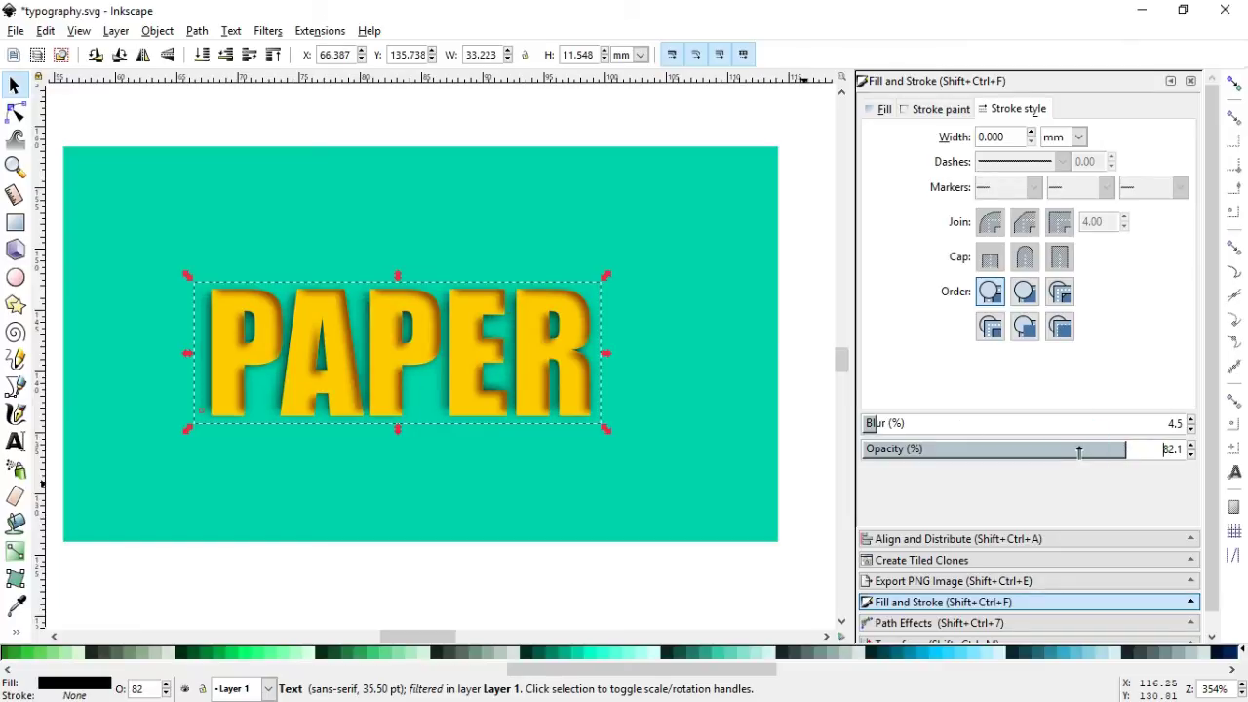
{"action": "left_click", "coordinate": [492, 119]}
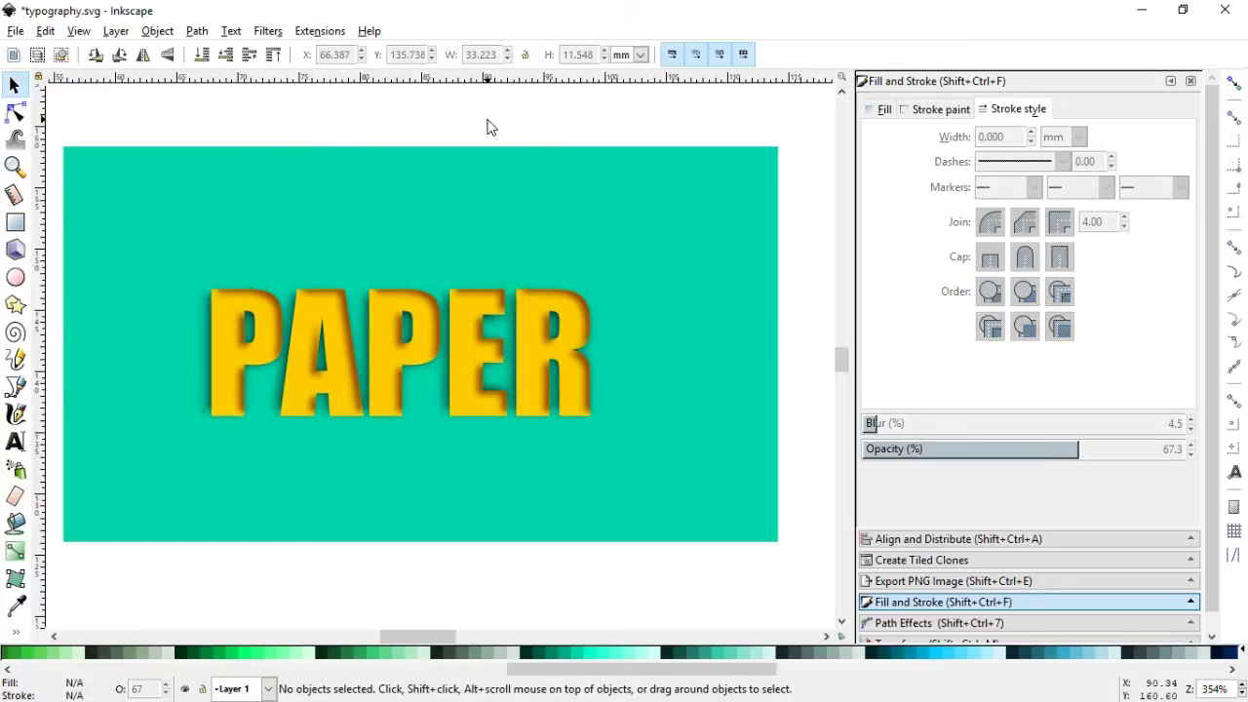
{"action": "left_click", "coordinate": [218, 417]}
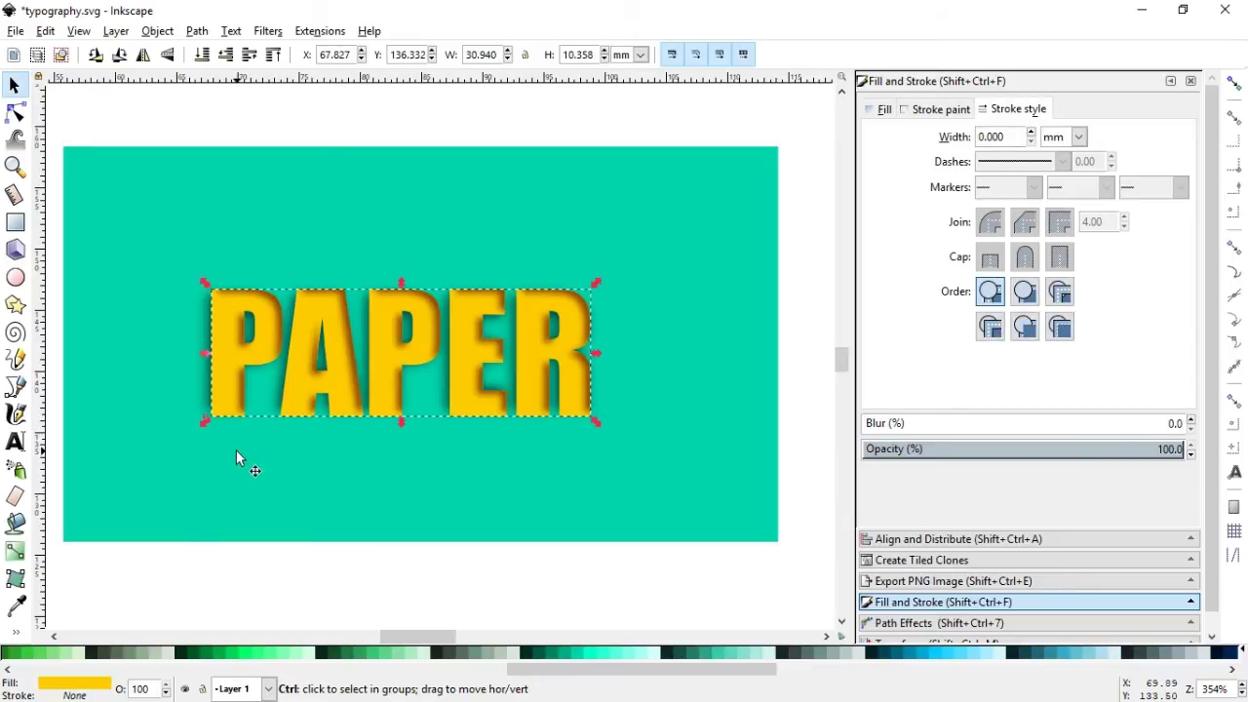
Duplicate the yellow PAPER text and give the copy a flat white stroke.
{"action": "key", "text": "ctrl+z"}
{"action": "left_click_drag", "start_coordinate": [602, 672], "coordinate": [98, 673]}
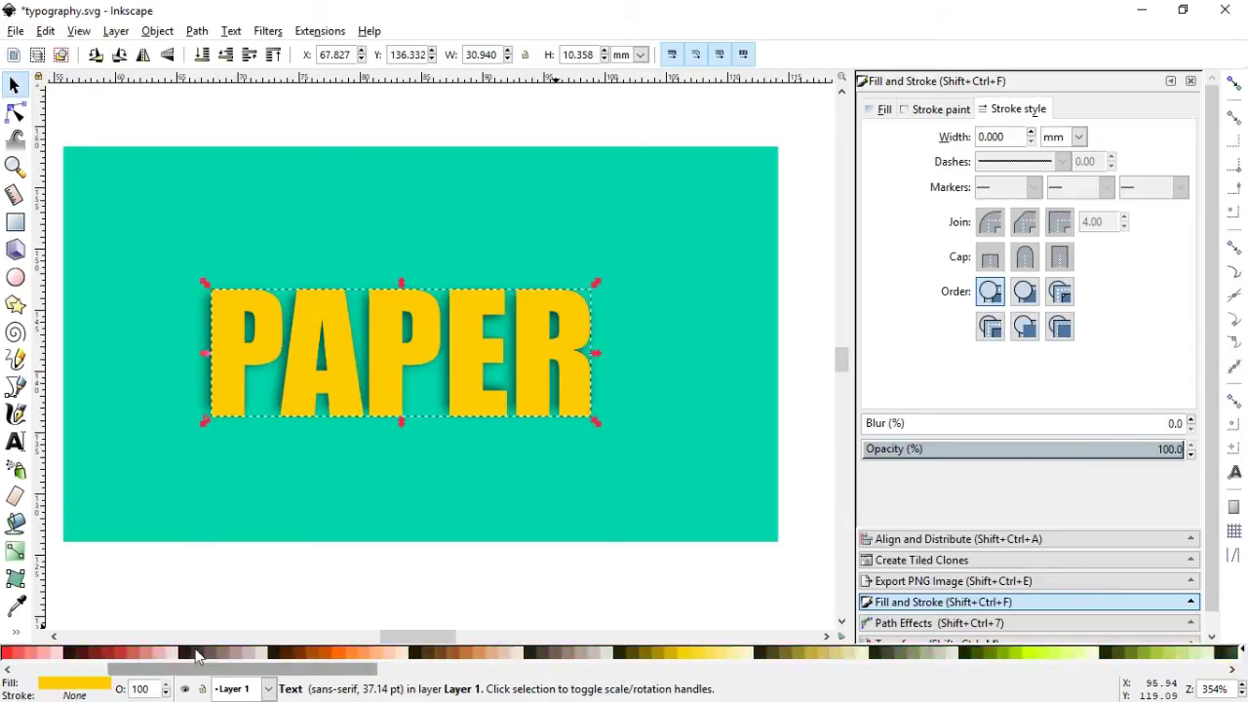
{"action": "left_click", "coordinate": [943, 110]}
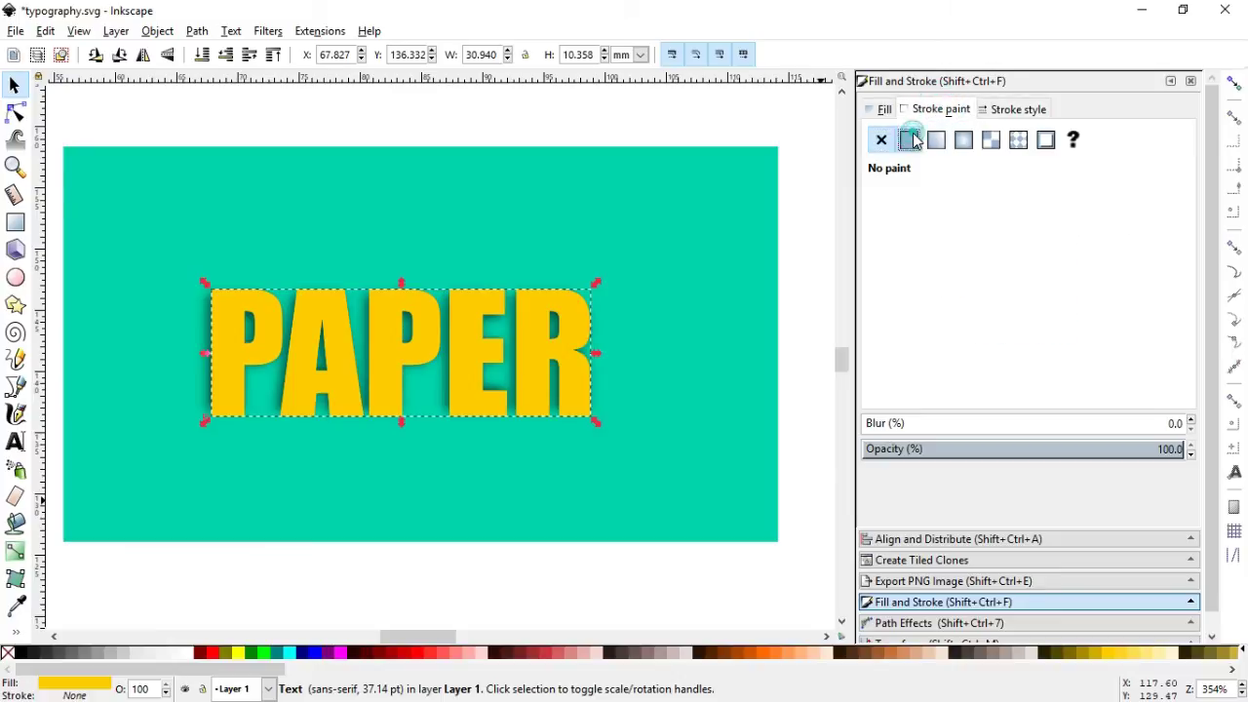
{"action": "left_click", "coordinate": [907, 139]}
Set the white stroke width to 0.080 mm.
{"action": "left_click", "coordinate": [1017, 110]}
{"action": "left_click", "coordinate": [1000, 138]}
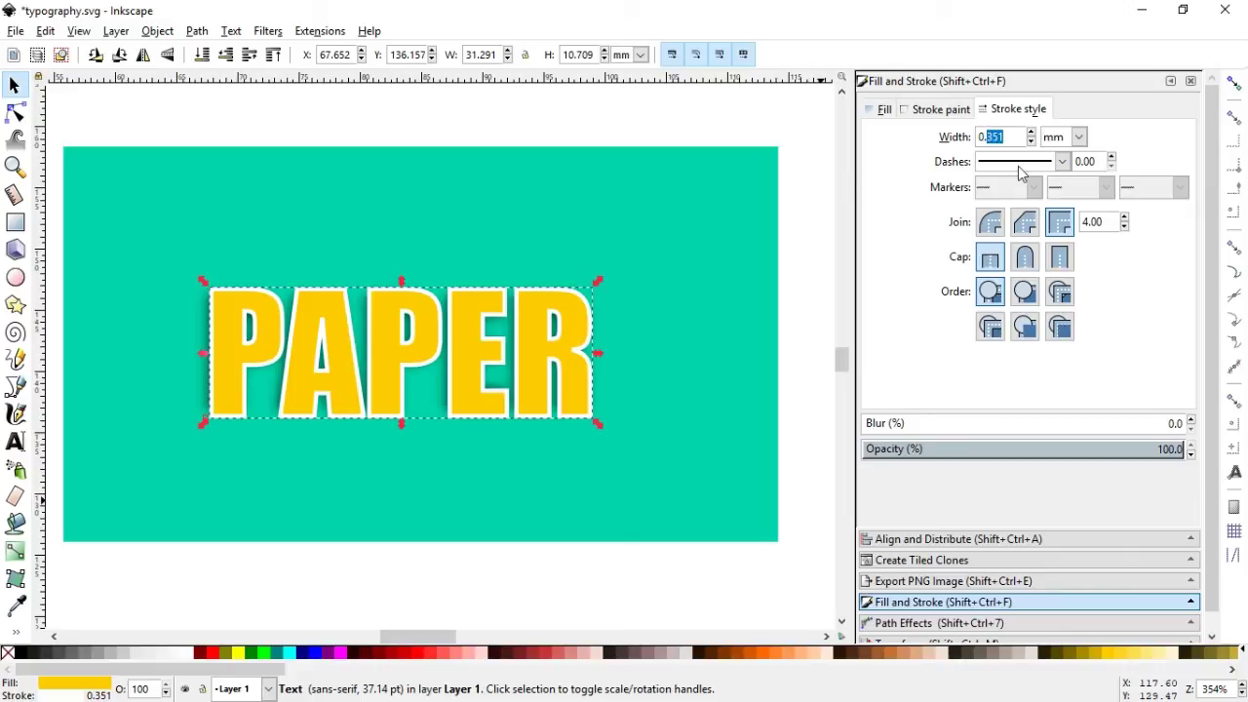
{"action": "type", "text": "0"}
{"action": "key", "text": "Return"}
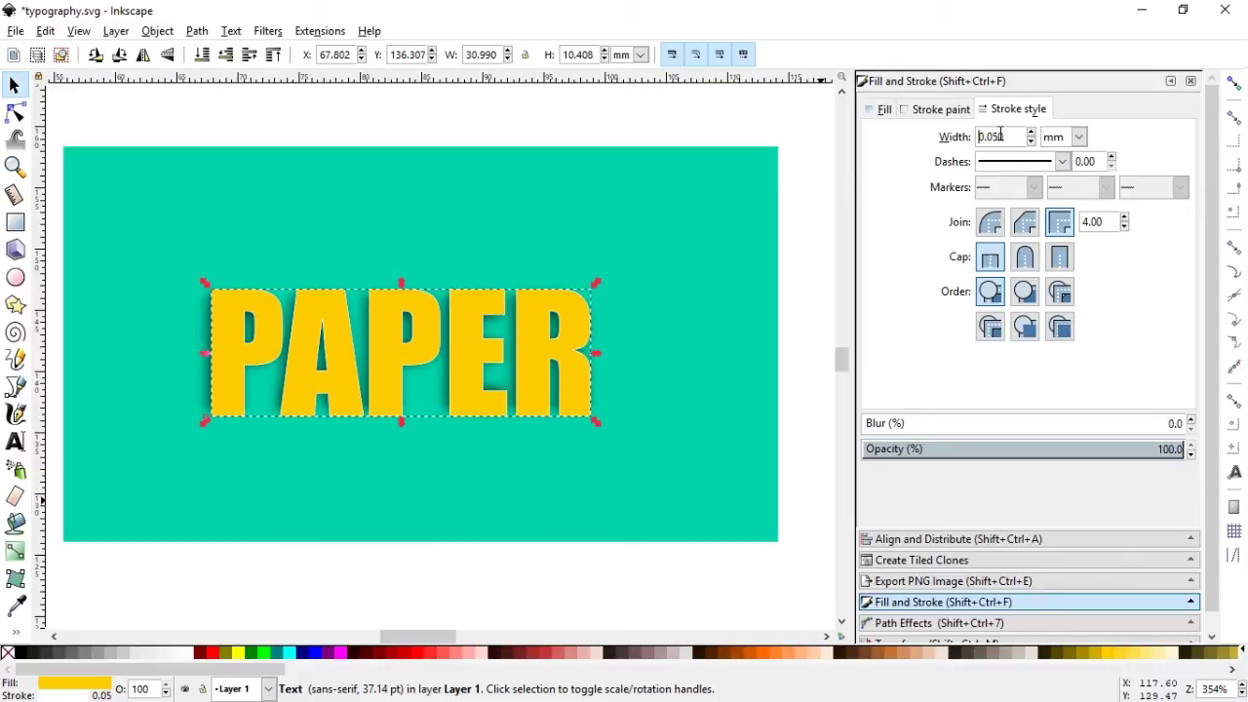
{"action": "left_click_drag", "start_coordinate": [991, 137], "coordinate": [1008, 136]}
{"action": "type", "text": "80"}
{"action": "key", "text": "Return"}
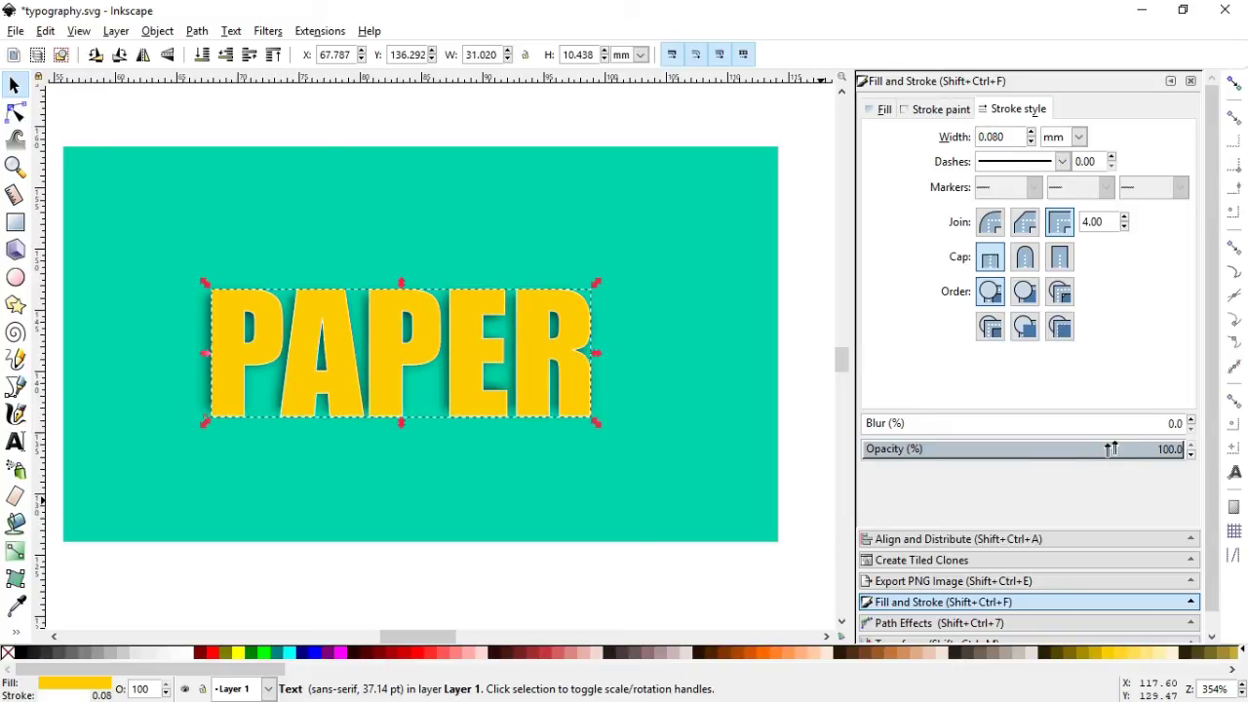
{"action": "left_click", "coordinate": [192, 32]}
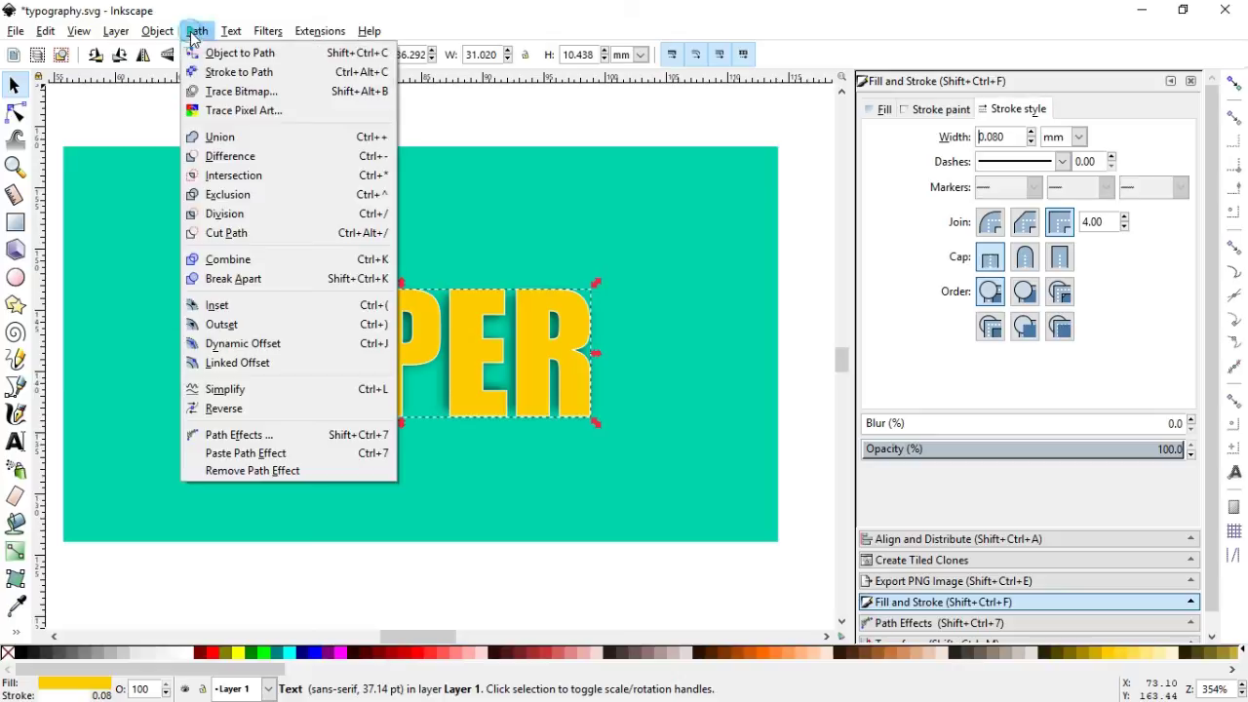
Convert the white outline into a separate path faded to 46.9% opacity, then save.
{"action": "left_click", "coordinate": [339, 78]}
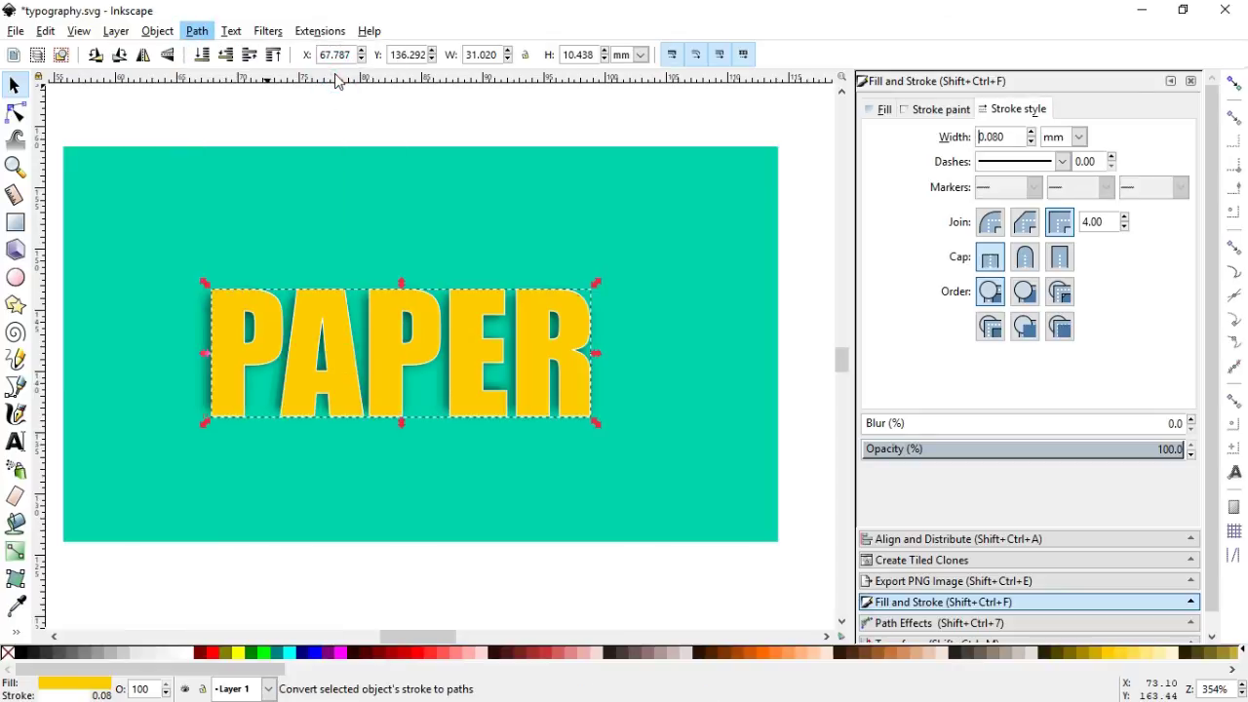
{"action": "left_click", "coordinate": [1091, 452]}
{"action": "left_click_drag", "start_coordinate": [1020, 451], "coordinate": [985, 451]}
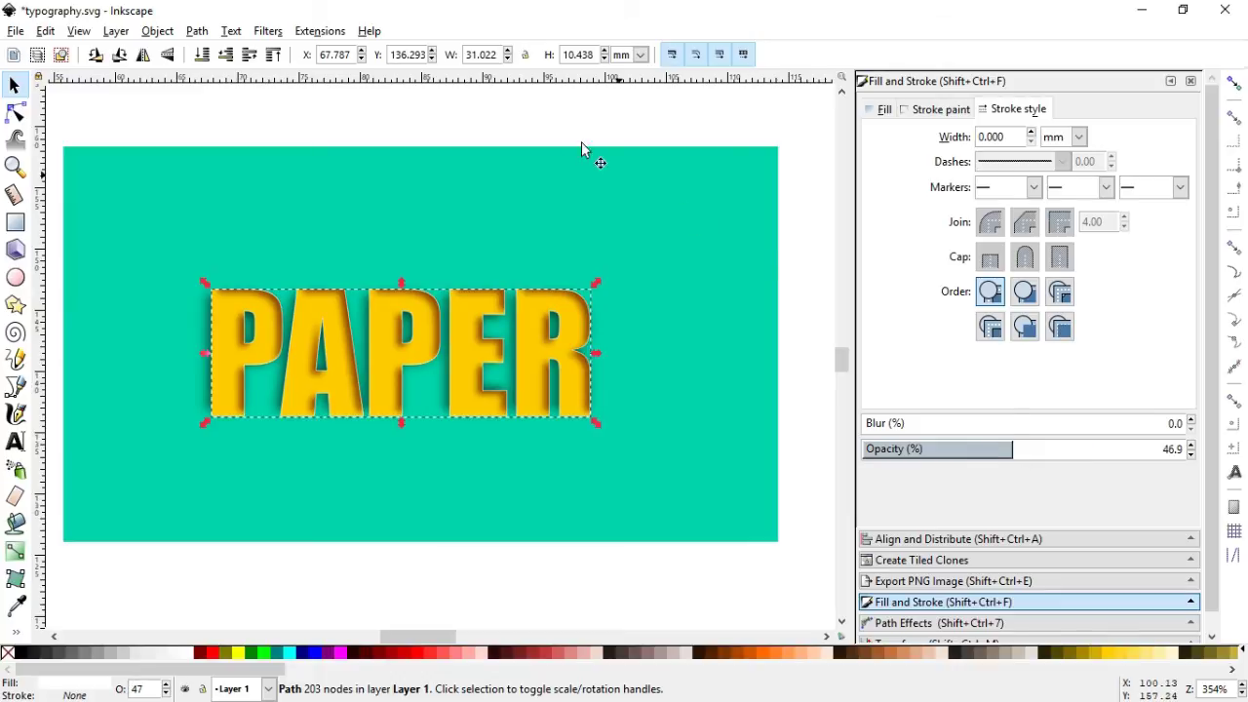
{"action": "left_click", "coordinate": [558, 120]}
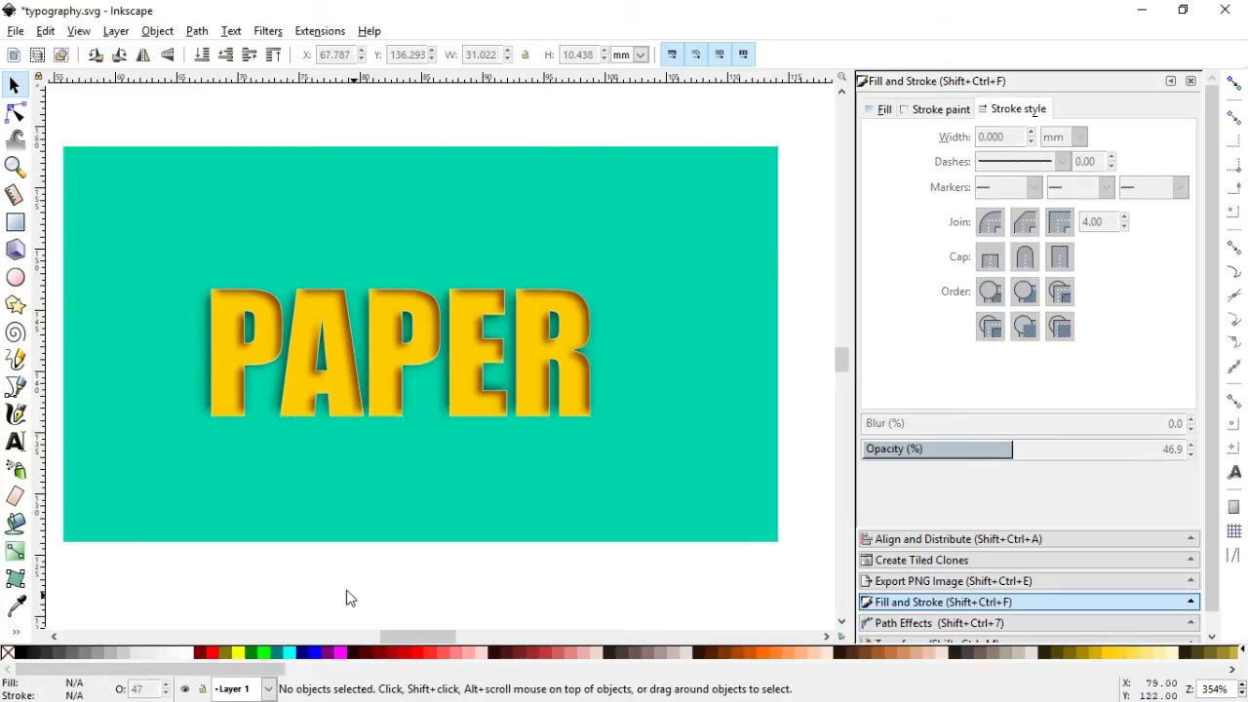
{"action": "key", "text": "ctrl+s"}
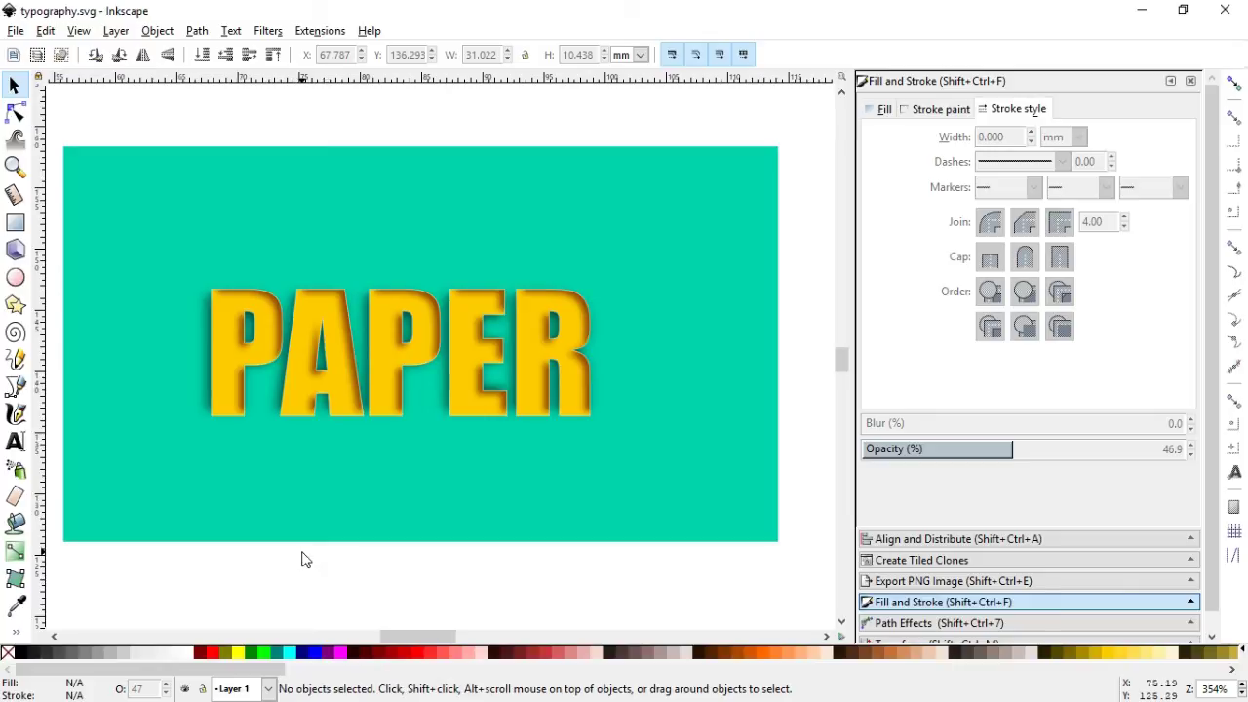
Zoom in on the finished PAPER lettering and teal page.
{"action": "left_click", "coordinate": [14, 166]}
{"action": "left_click_drag", "start_coordinate": [80, 190], "coordinate": [737, 559]}
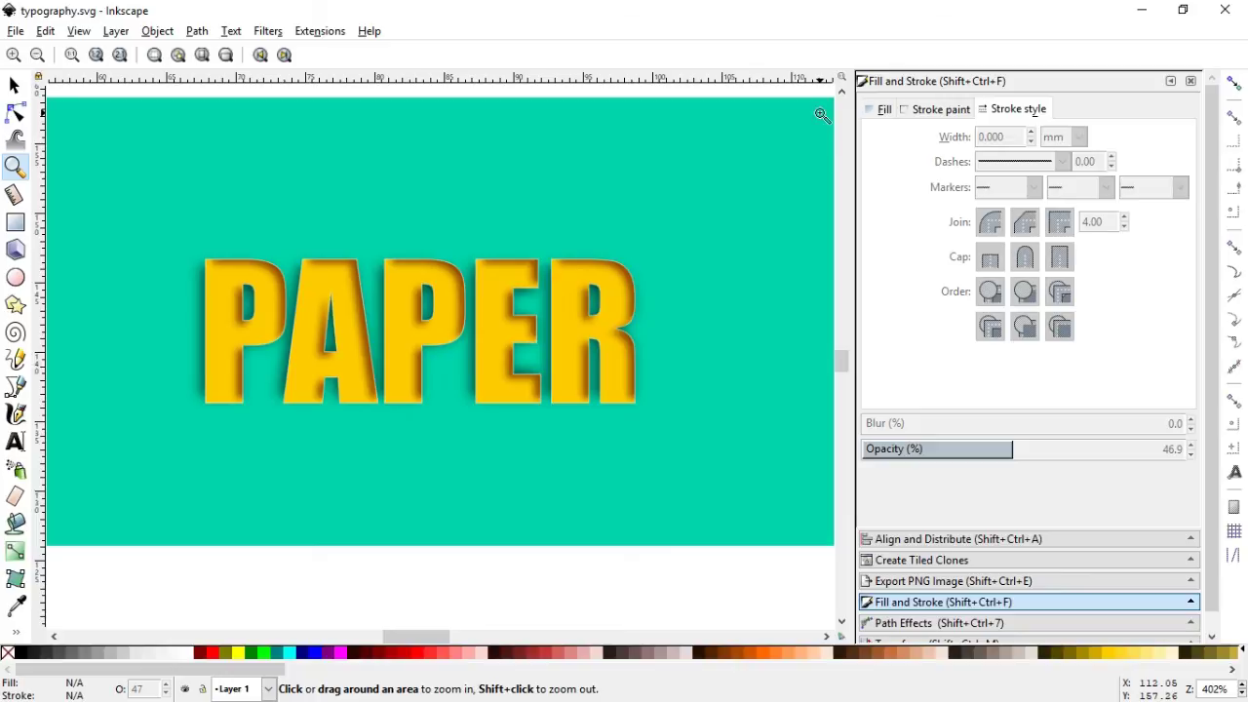